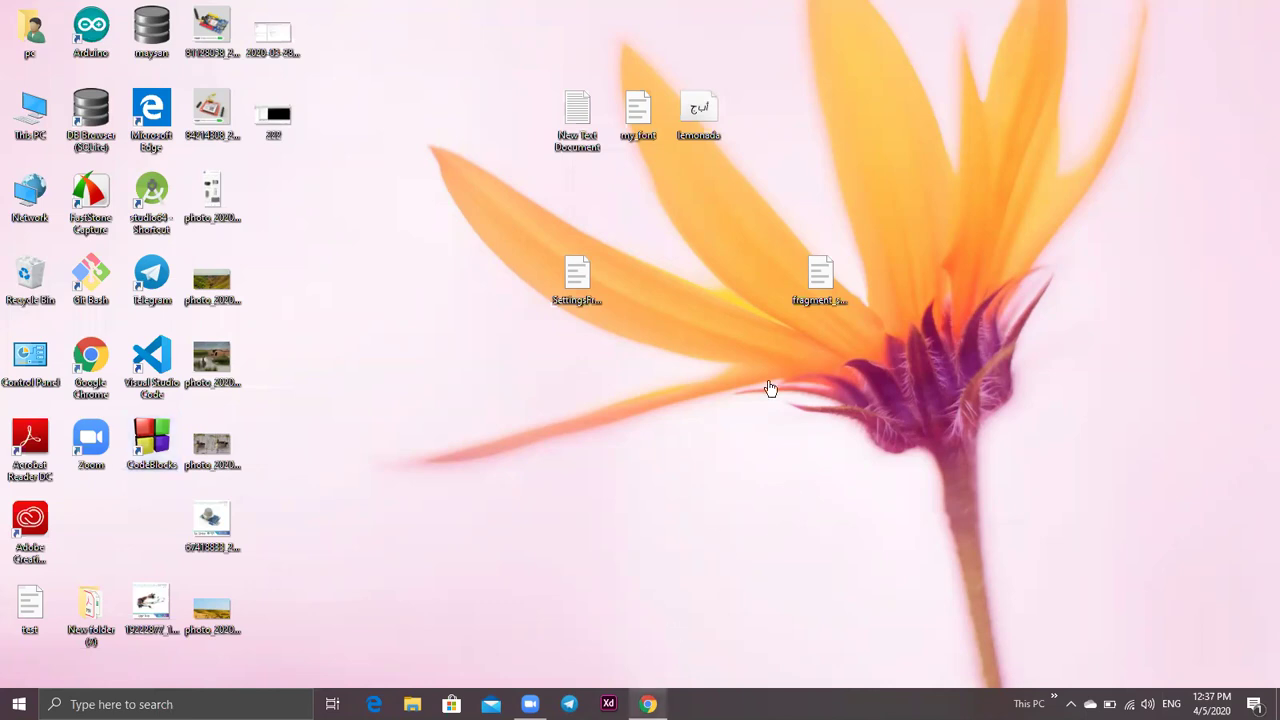
key("alt+Tab")
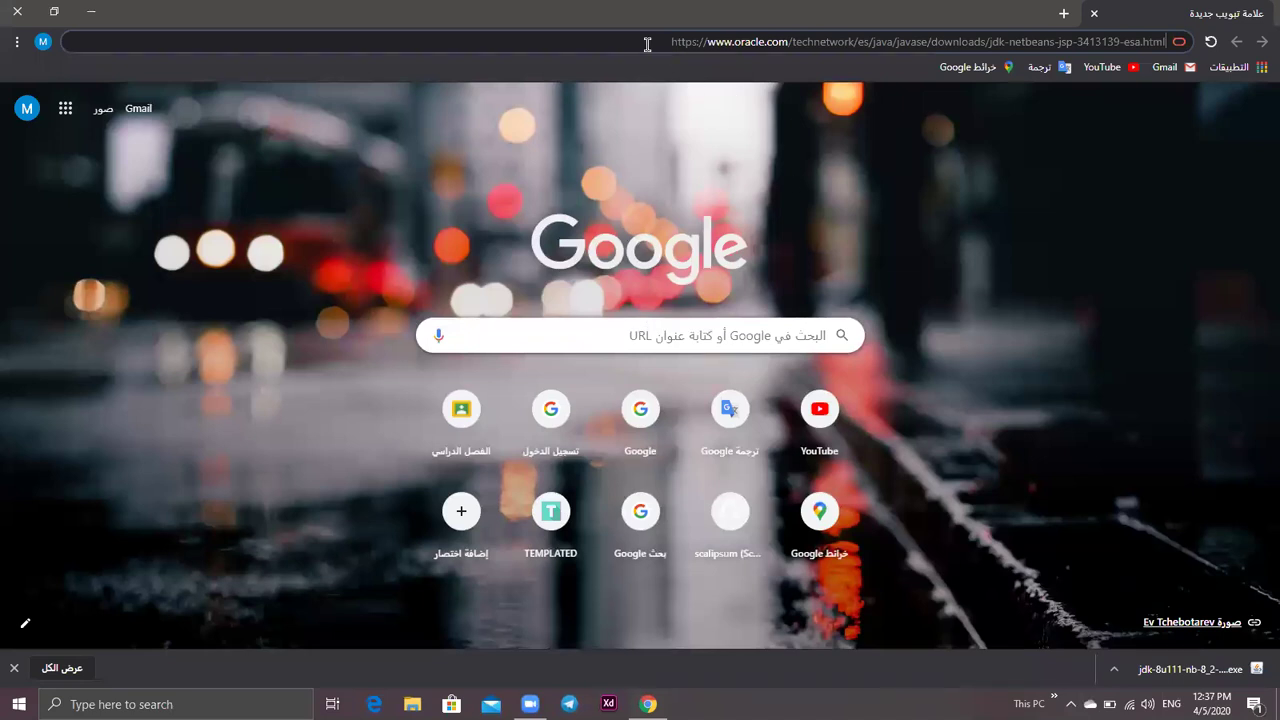
left_click_drag(651, 41, 1180, 47)
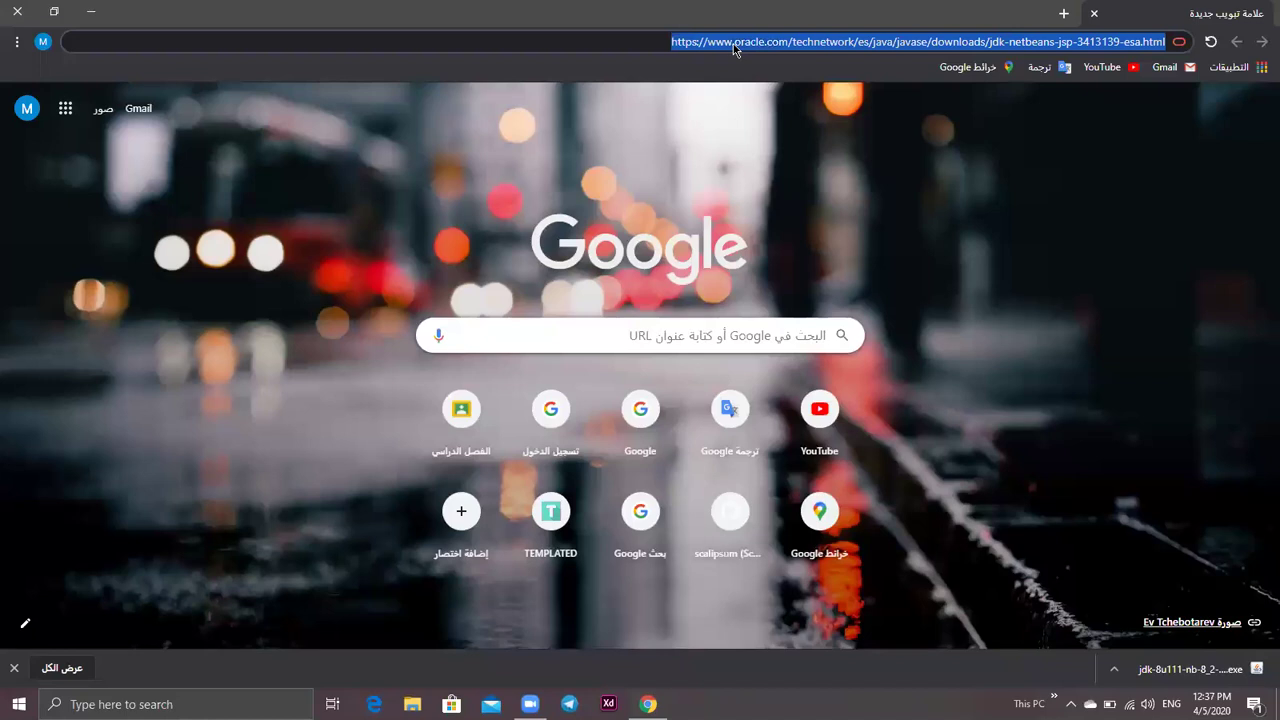
key("Return")
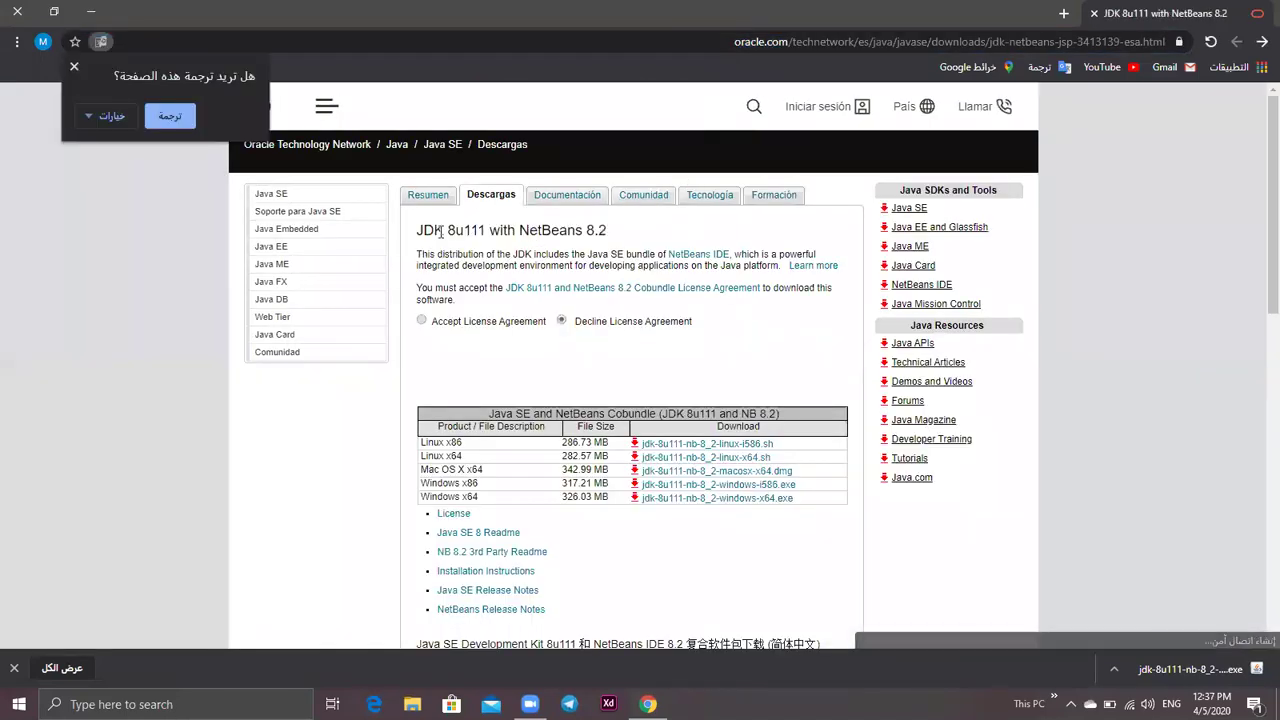
Examine the JDK 8u111 with NetBeans 8.2 heading and the table of downloads for each operating system.
double_click(432, 231)
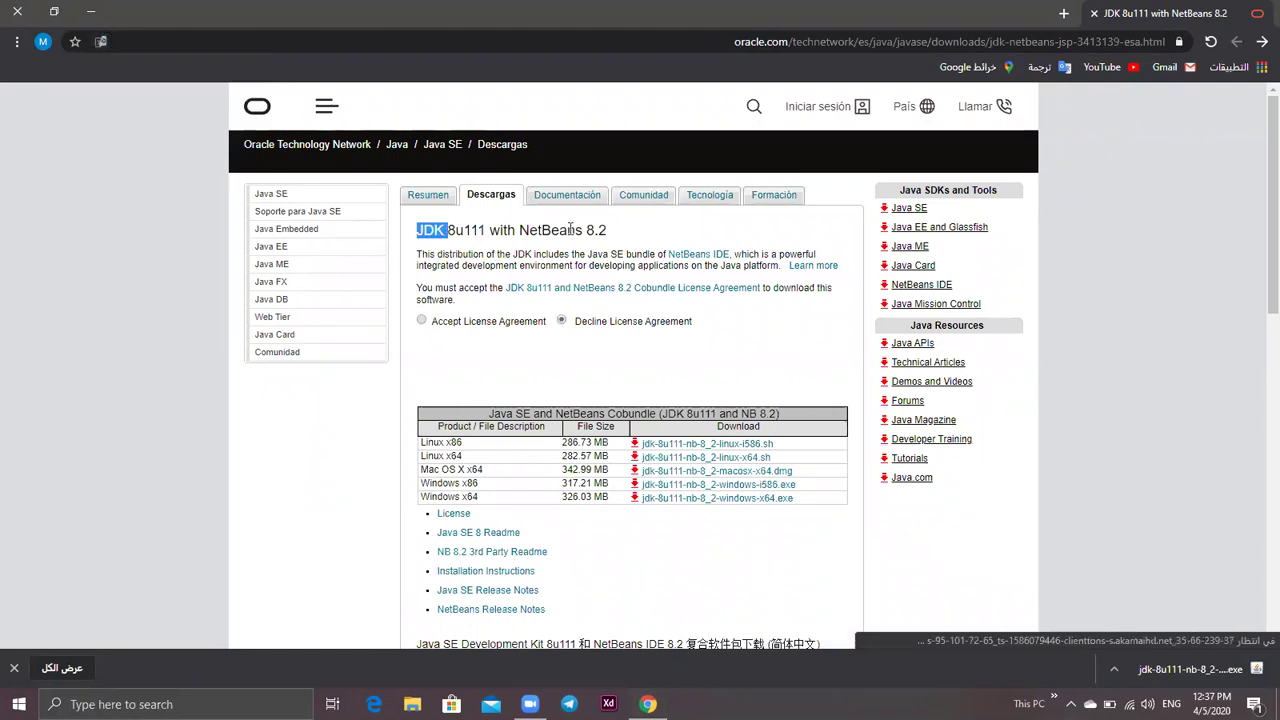
left_click_drag(500, 231, 519, 231)
left_click(519, 231)
double_click(572, 231)
left_click(591, 231)
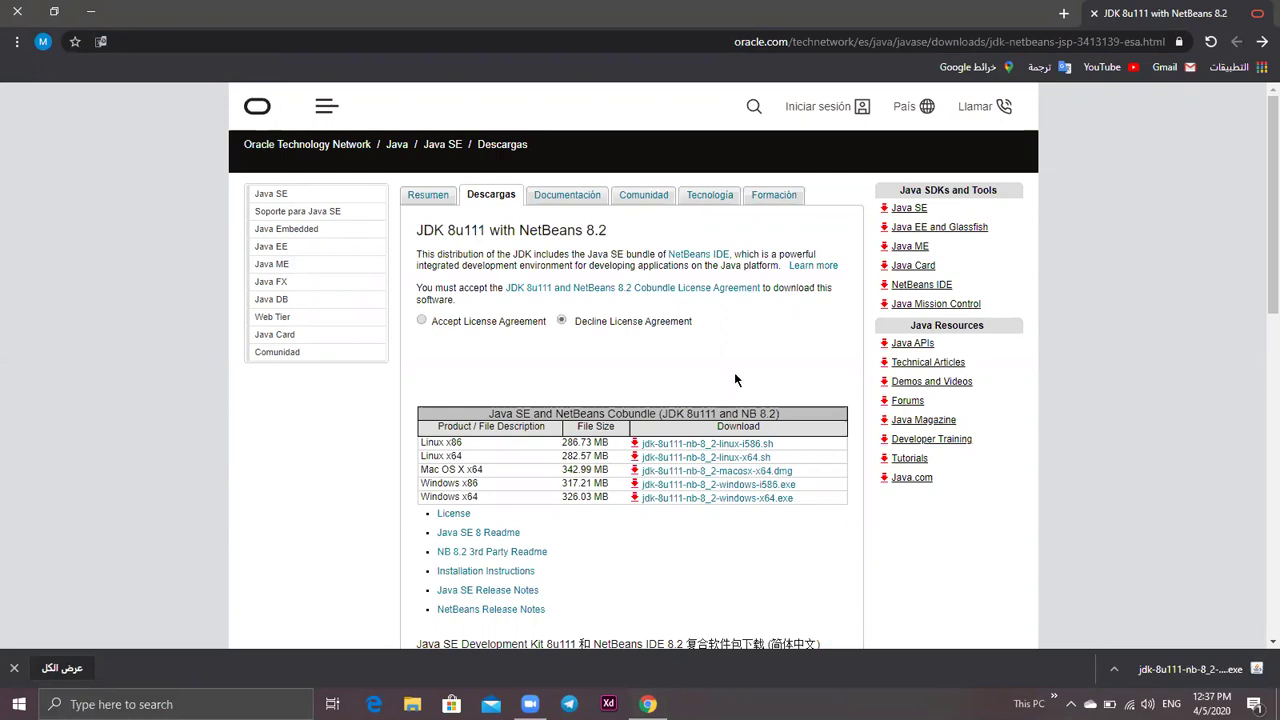
scroll(1258, 180, "down", 1)
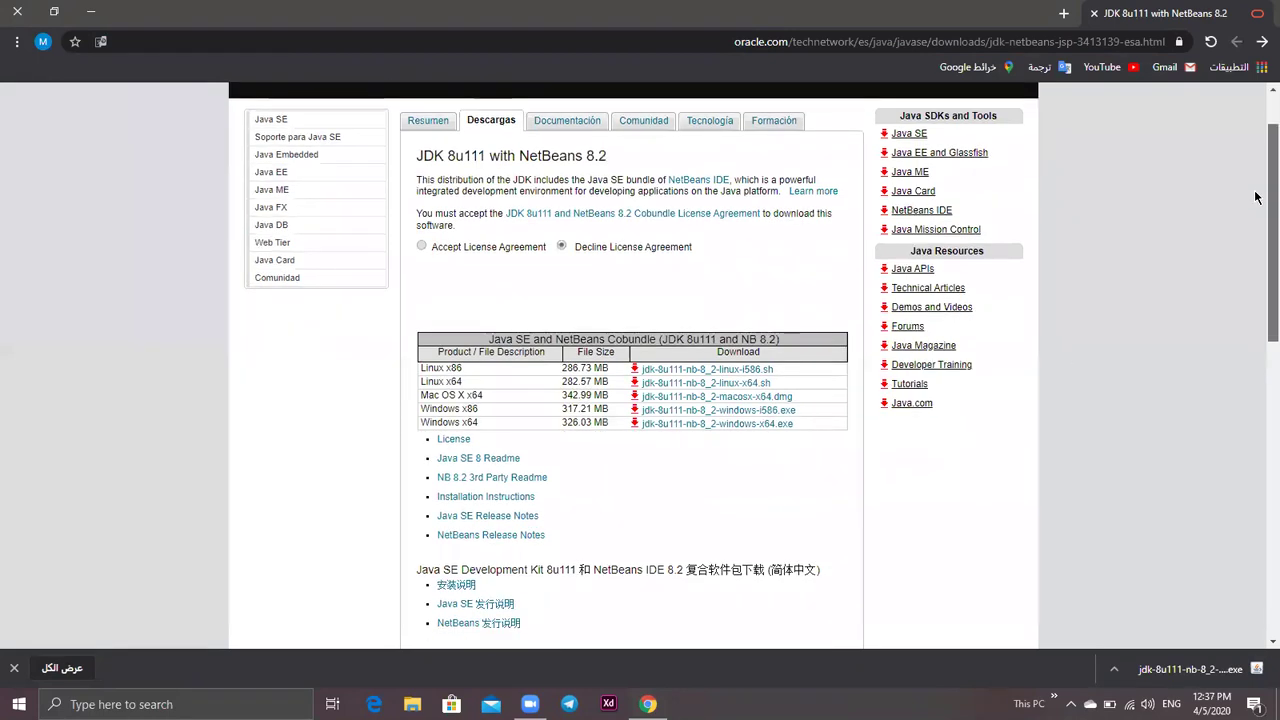
scroll(1210, 250, "up", 1)
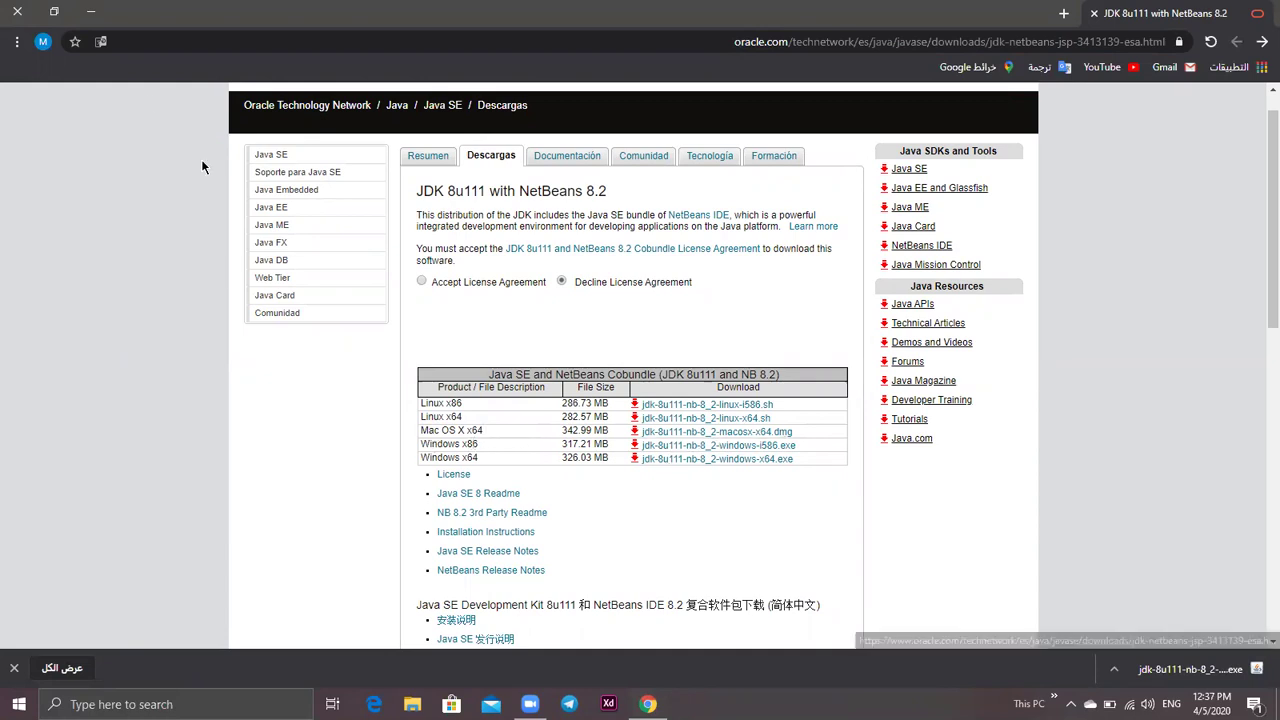
Minimize the browser, refresh the desktop and open the properties of This PC to check the Windows system type.
left_click(92, 12)
right_click(342, 206)
left_click(360, 279)
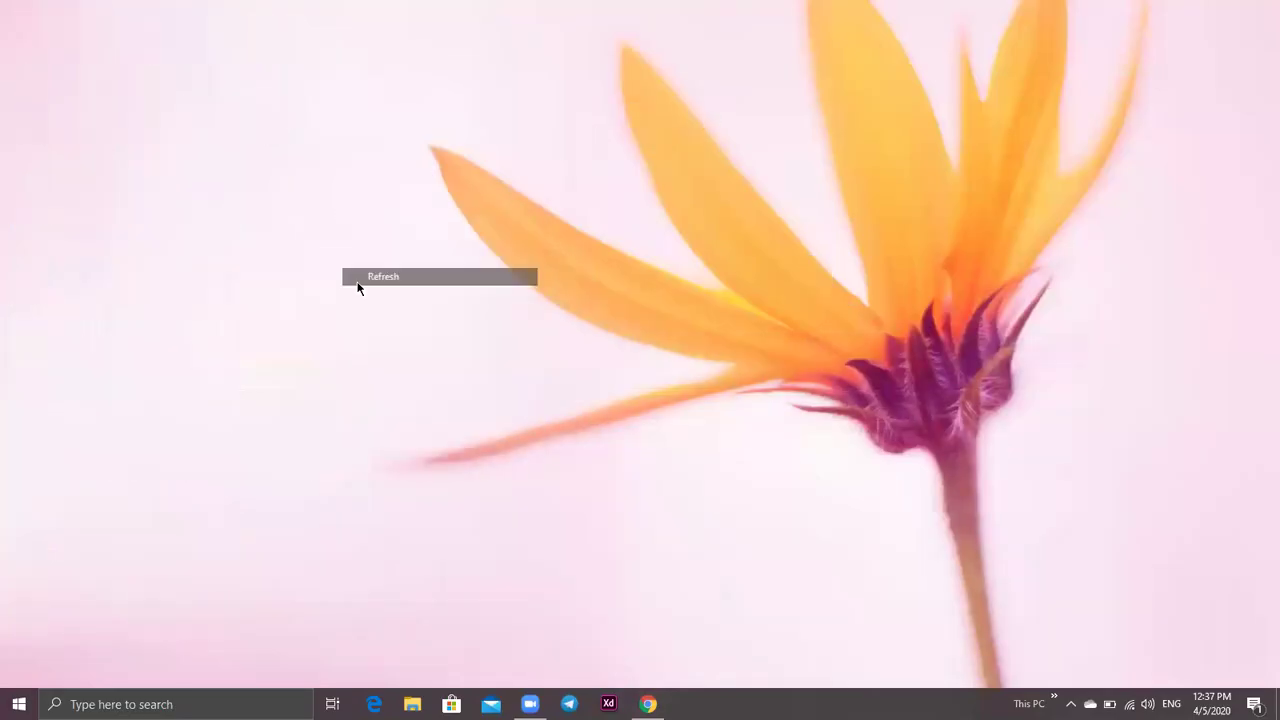
right_click(22, 117)
left_click(281, 196)
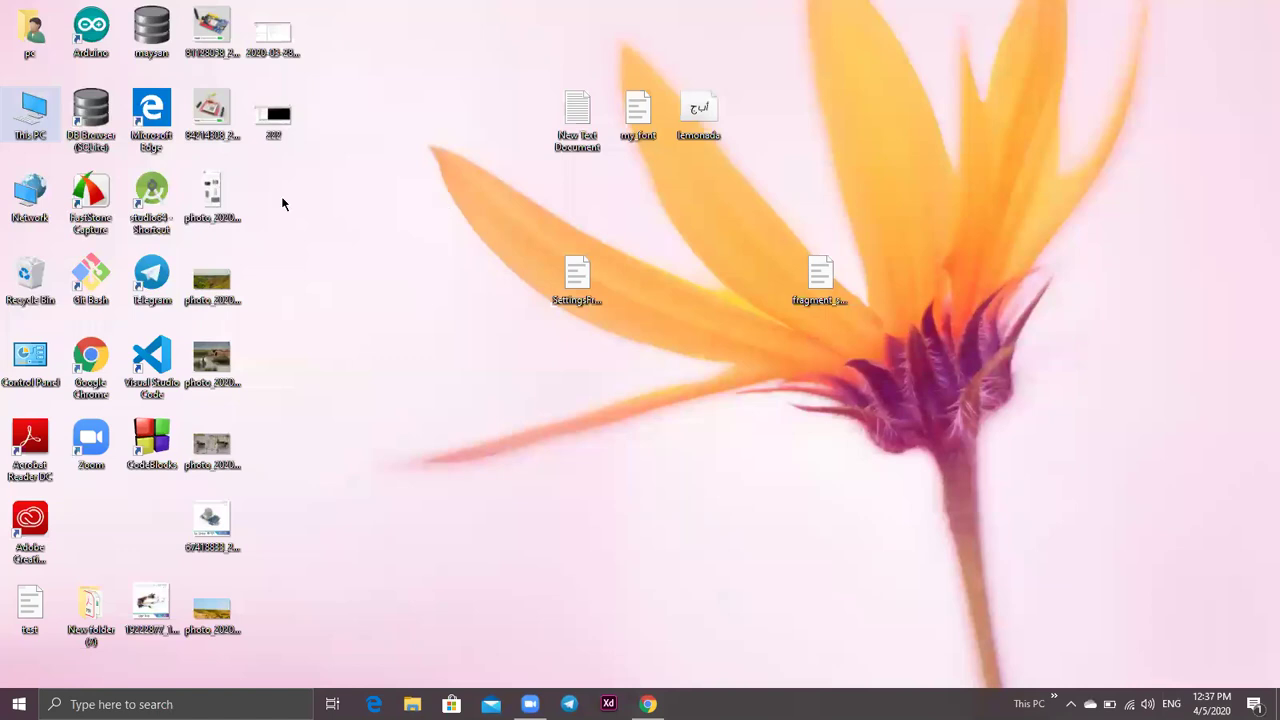
right_click(28, 118)
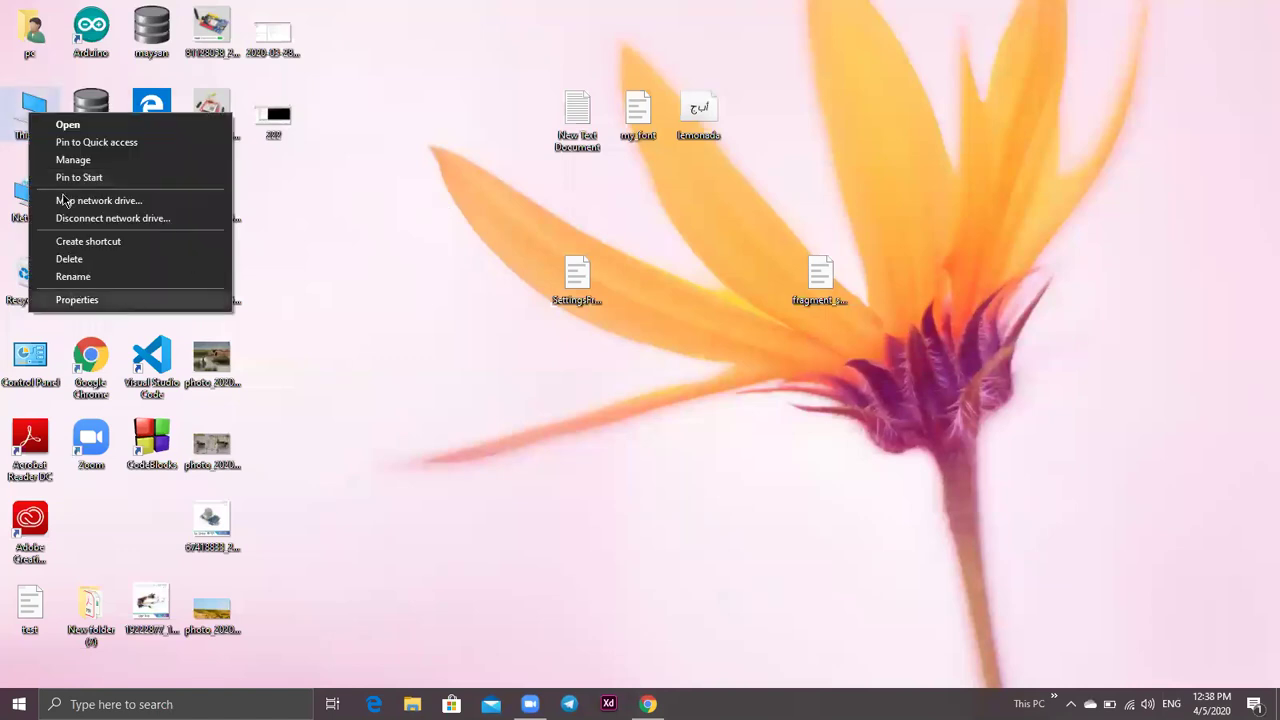
left_click(449, 276)
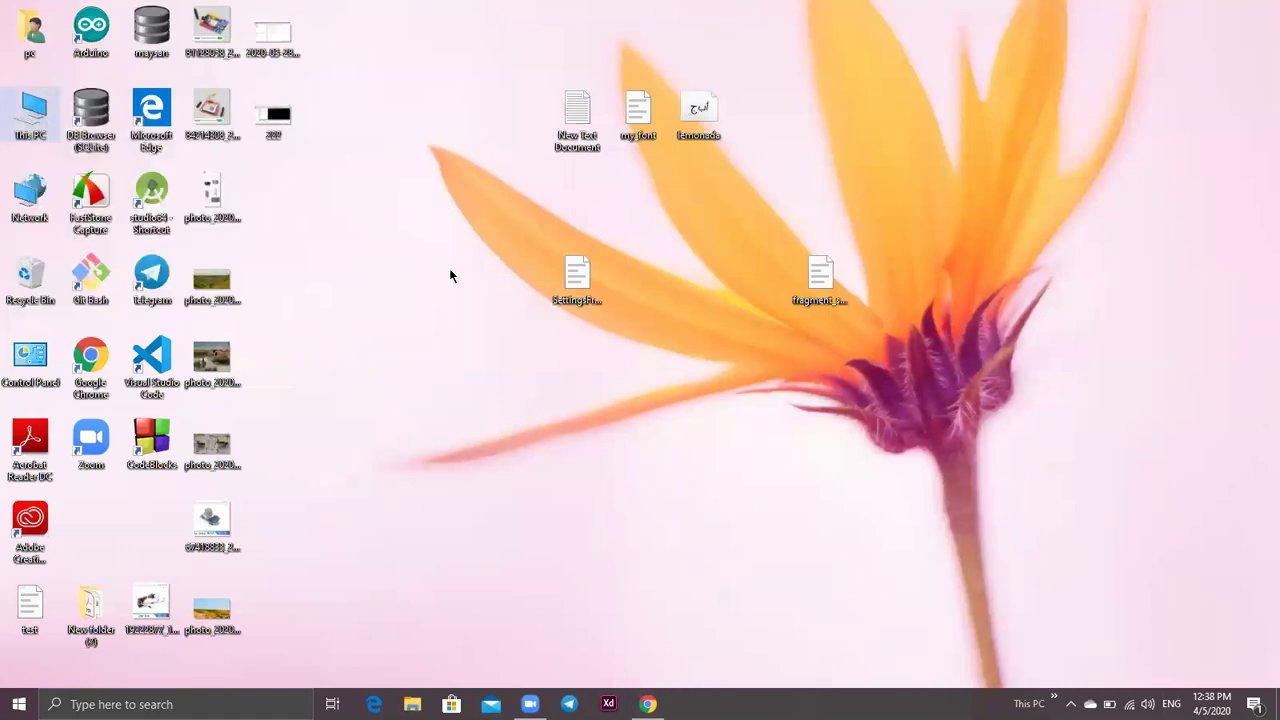
right_click(41, 119)
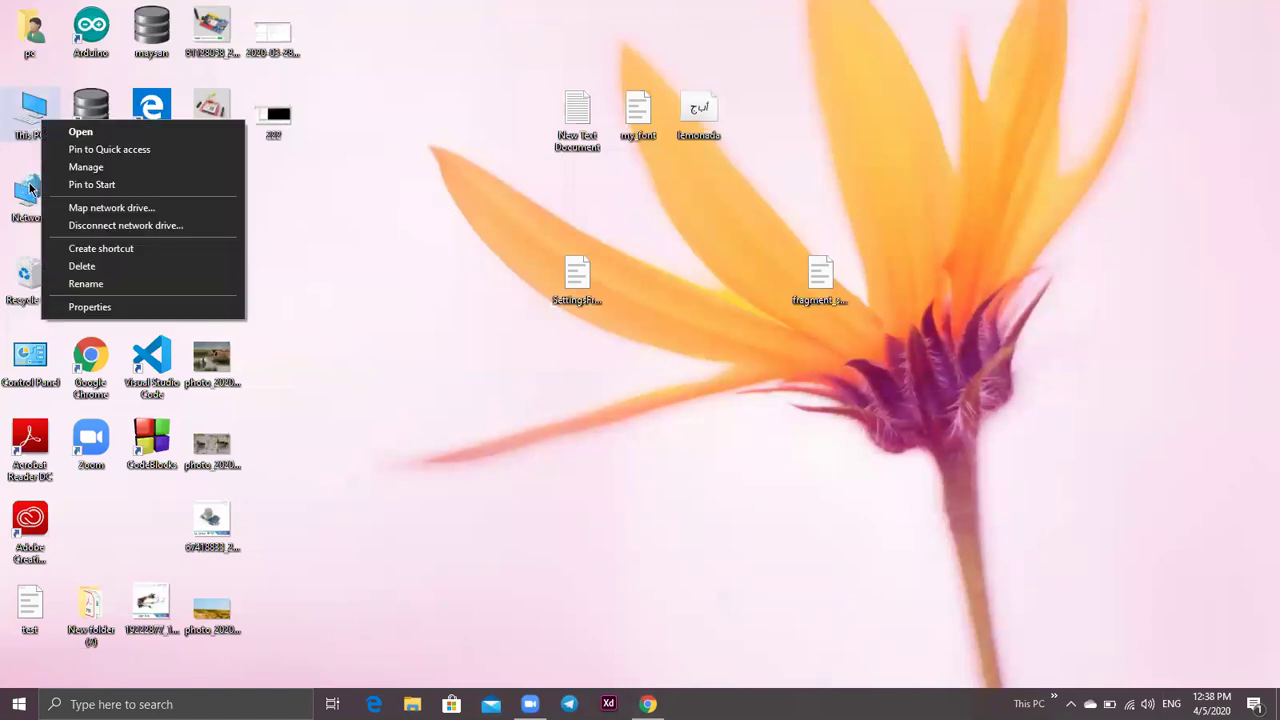
left_click(90, 307)
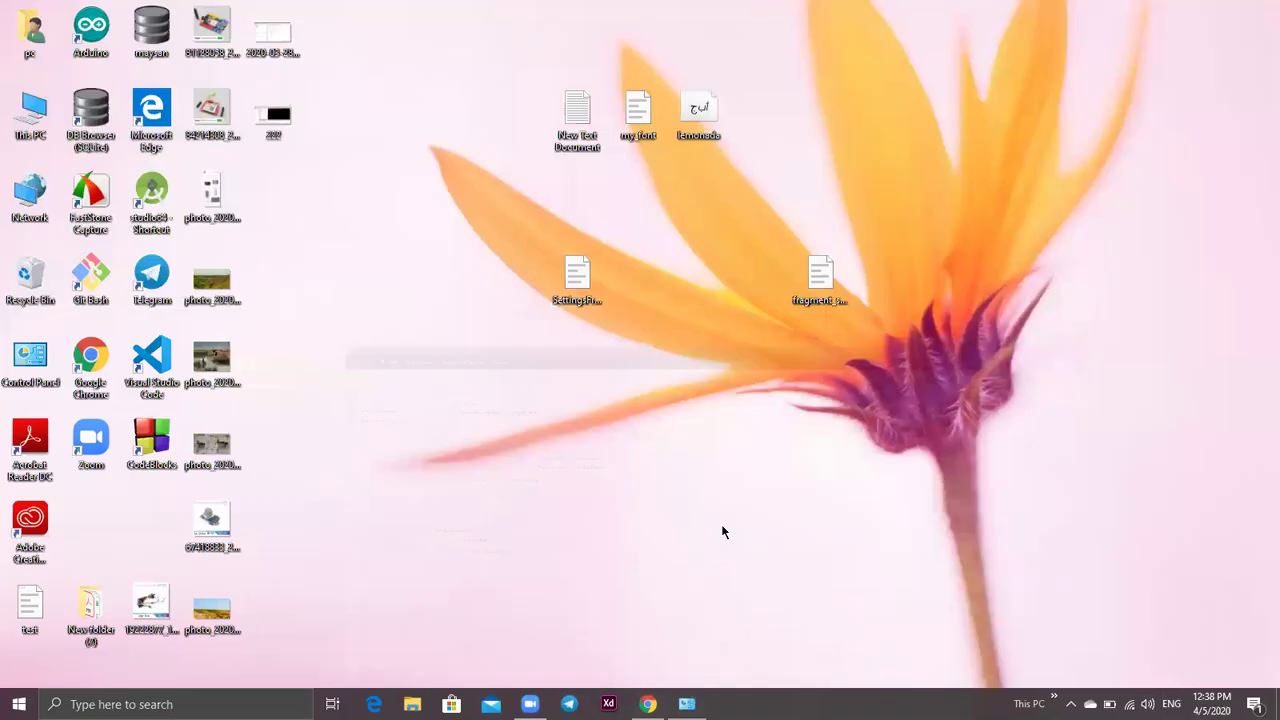
Compare the computer's system type in the System window with the Windows x86 and x64 downloads on the Oracle page.
left_click(1187, 9)
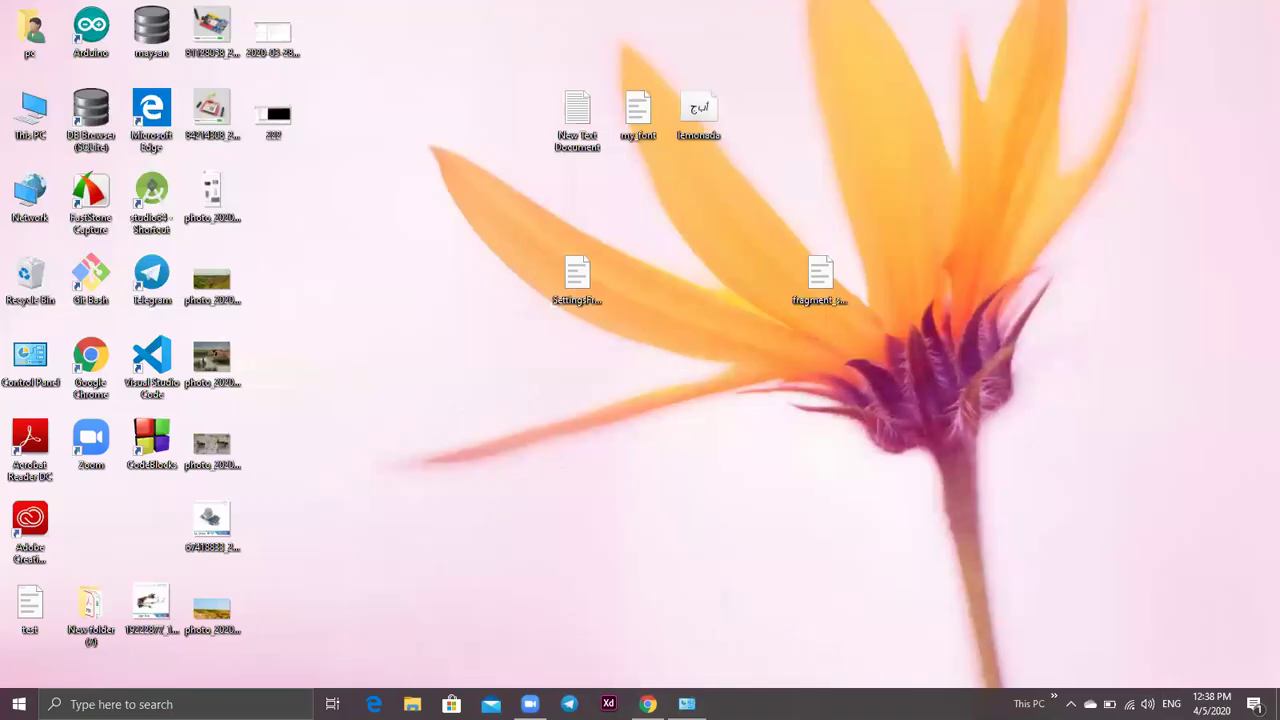
left_click(648, 704)
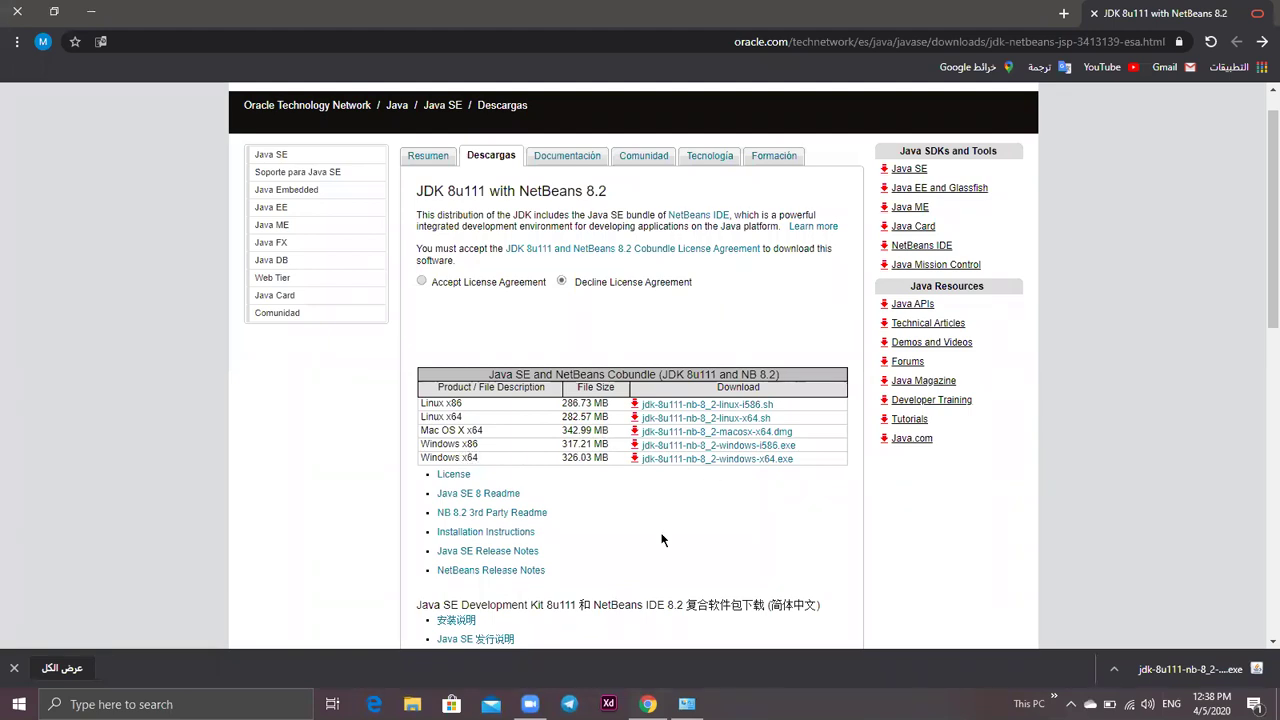
left_click(686, 704)
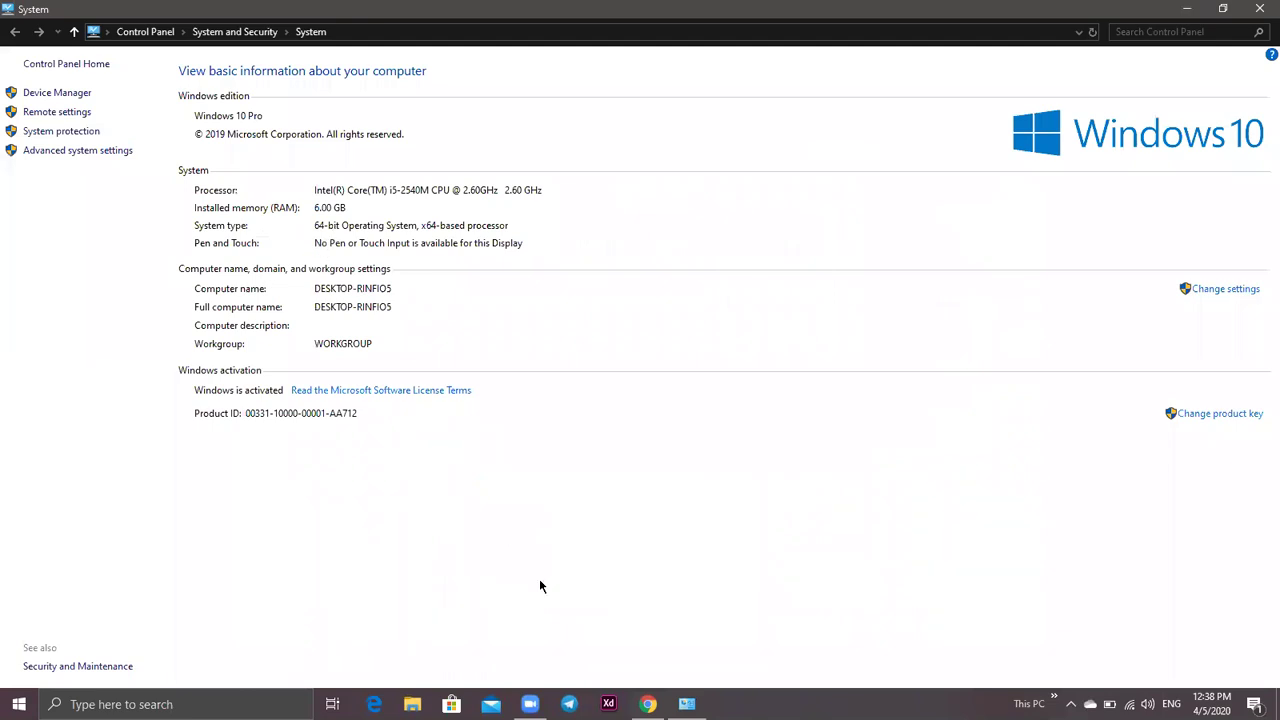
left_click(648, 704)
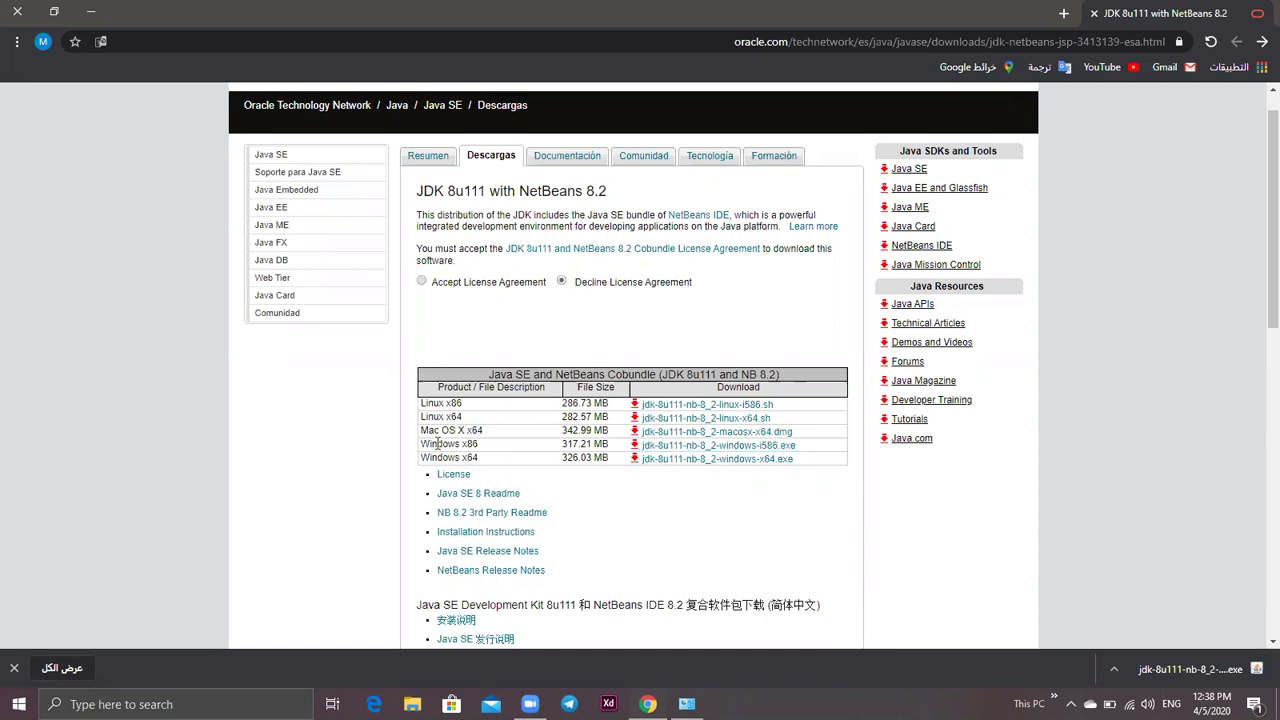
left_click(684, 704)
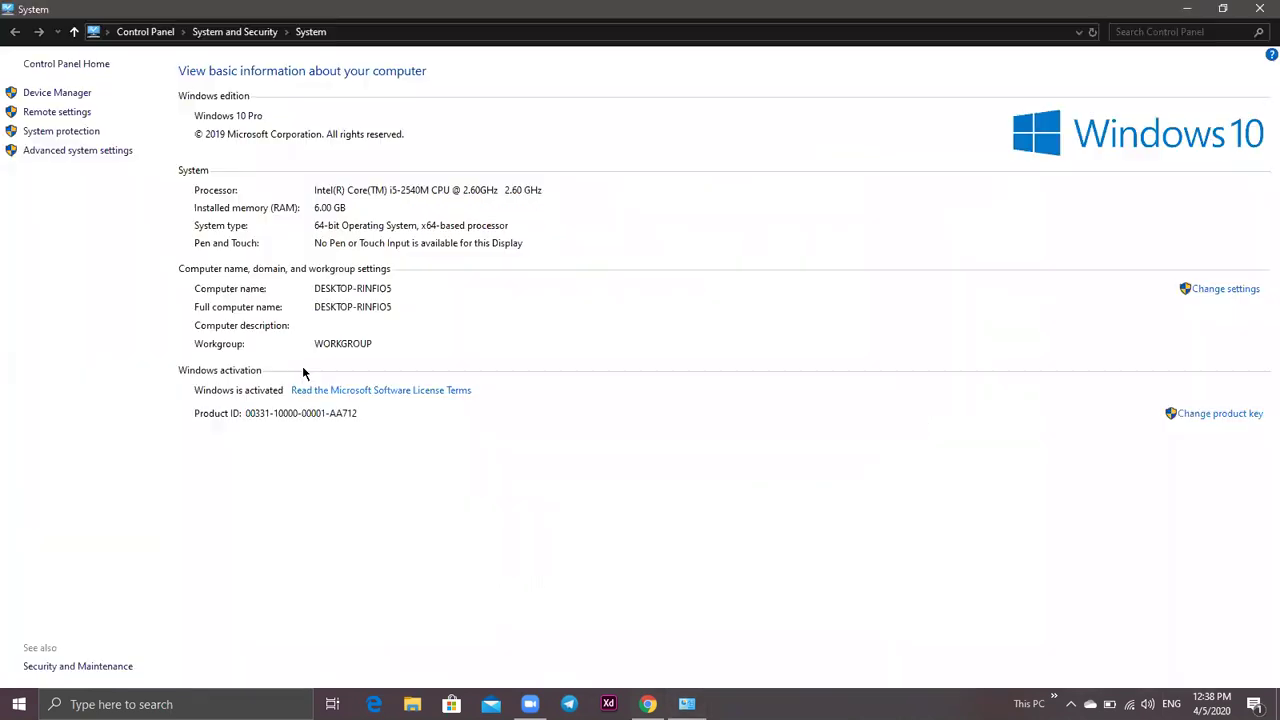
key("alt+Tab")
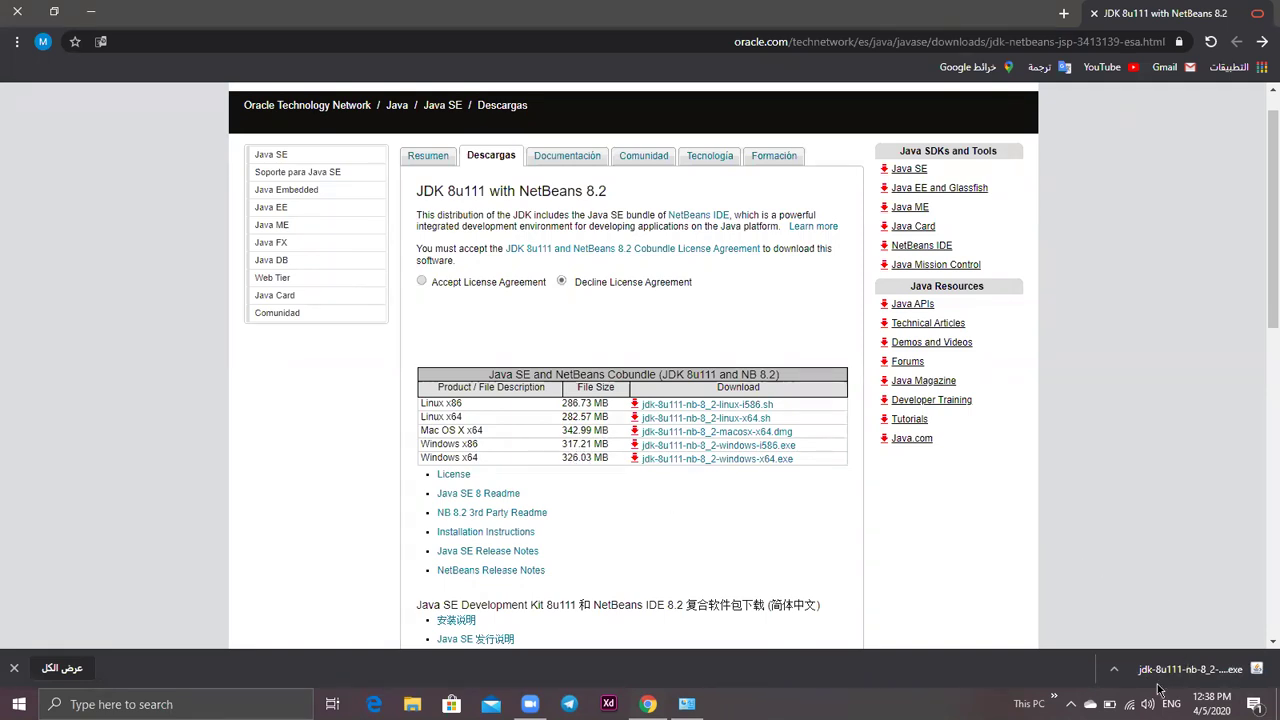
Close the Chrome browser and the System window to return to a clear desktop.
left_click(91, 11)
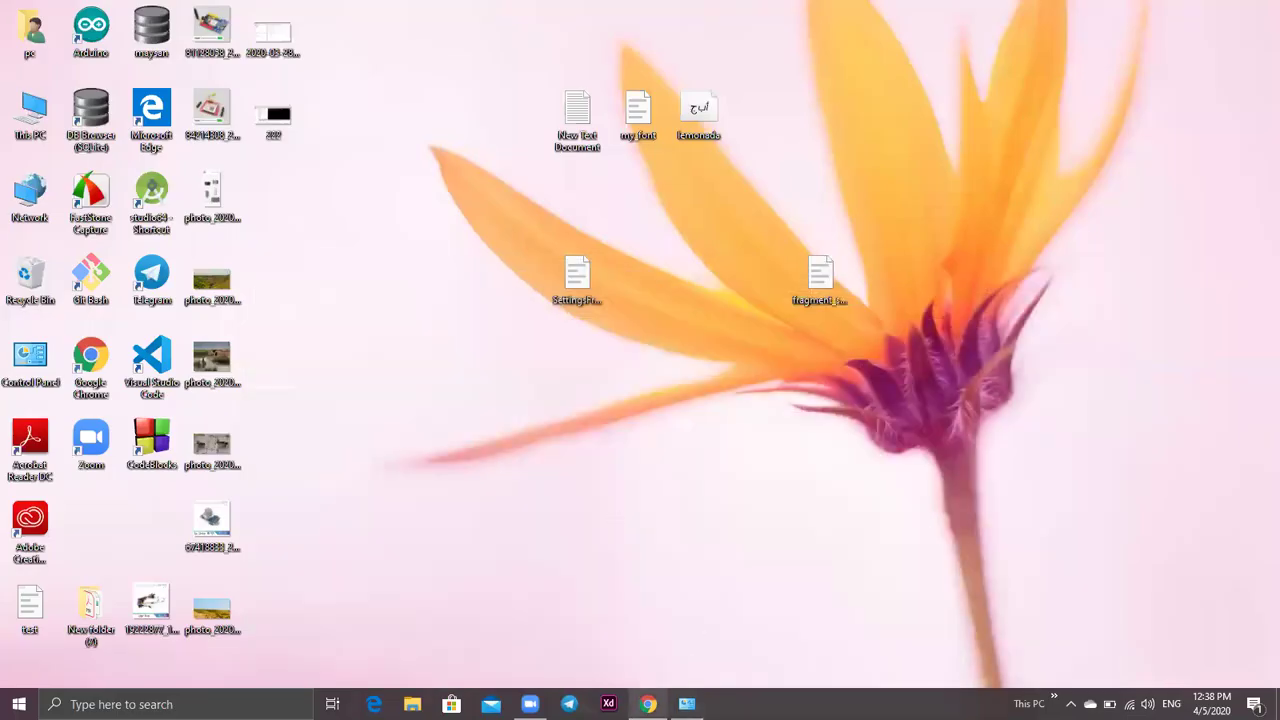
right_click(652, 700)
left_click(620, 668)
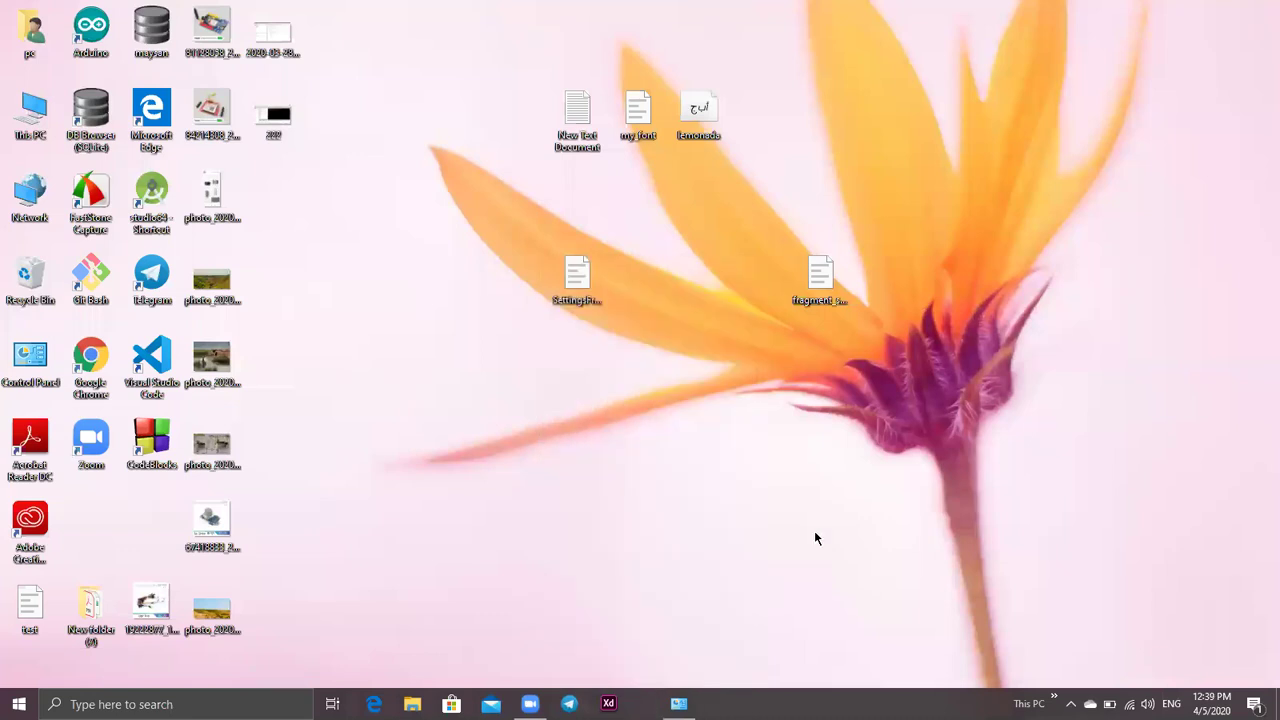
right_click(870, 493)
left_click(963, 306)
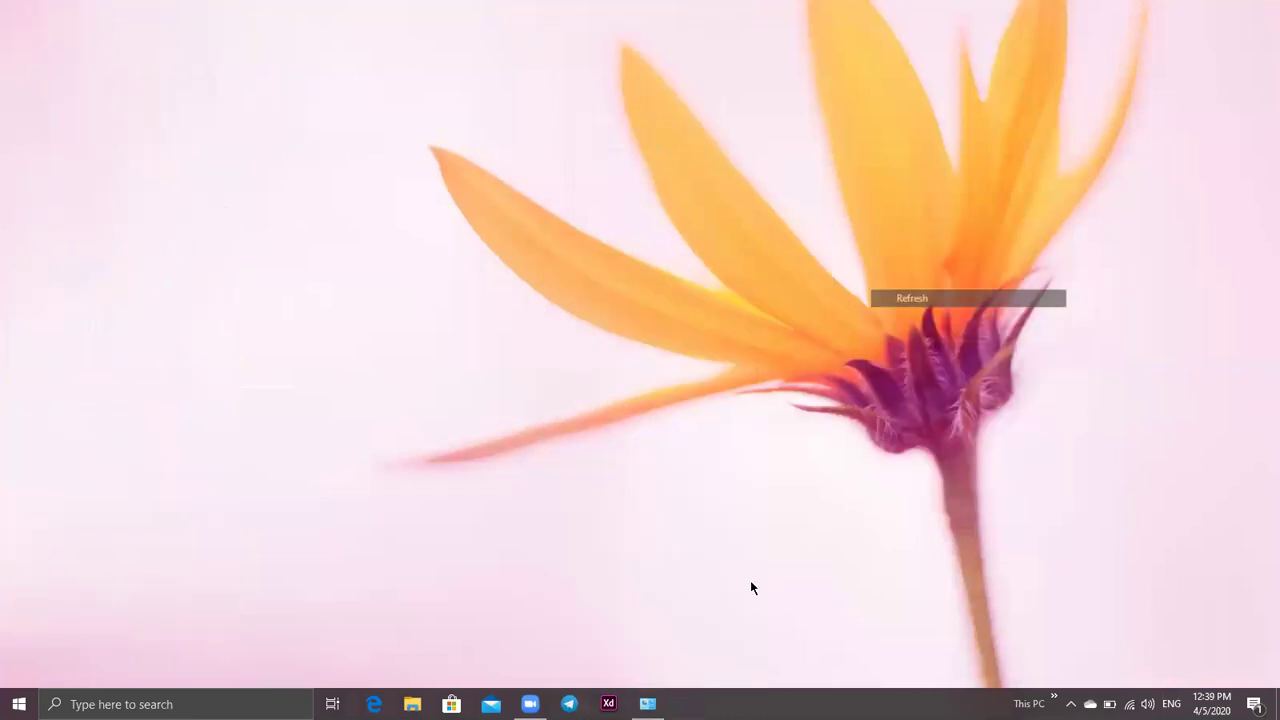
key("alt+Tab")
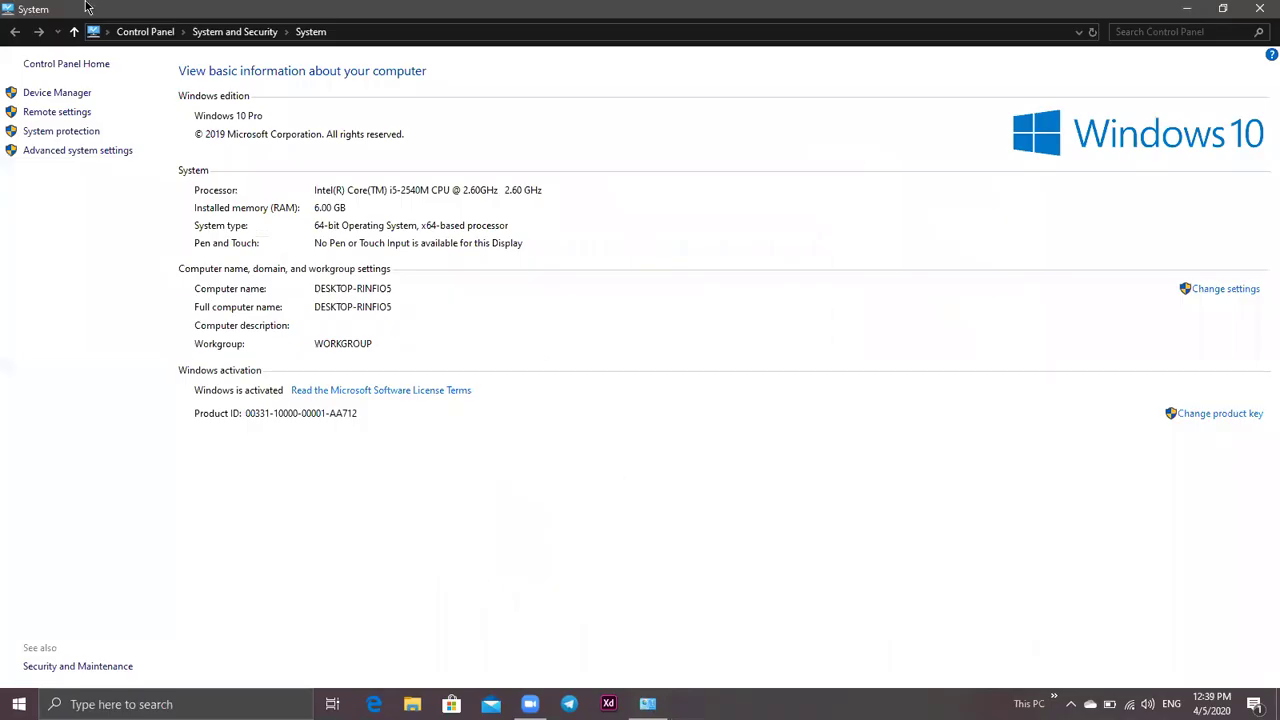
key("alt+F4")
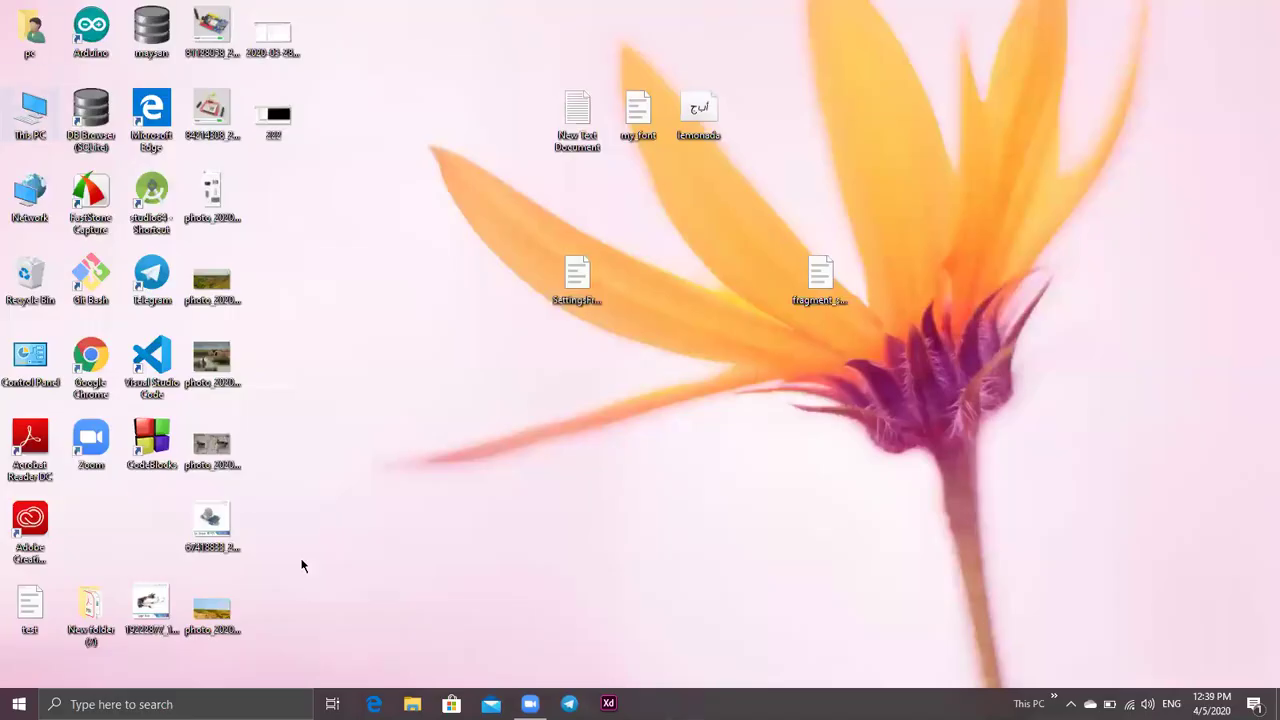
Launch the jdk-8u111-nb-8_2-windows-x64 installer from the user's Downloads folder and close the folder window.
double_click(33, 32)
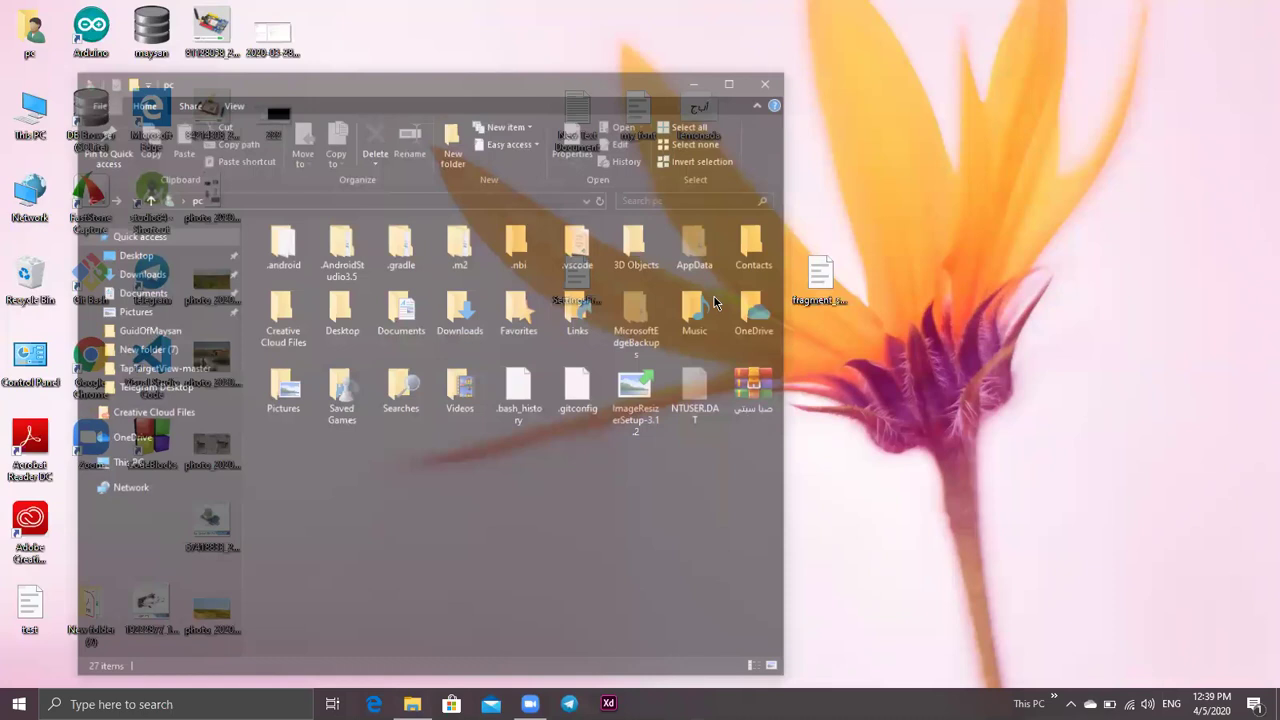
double_click(465, 306)
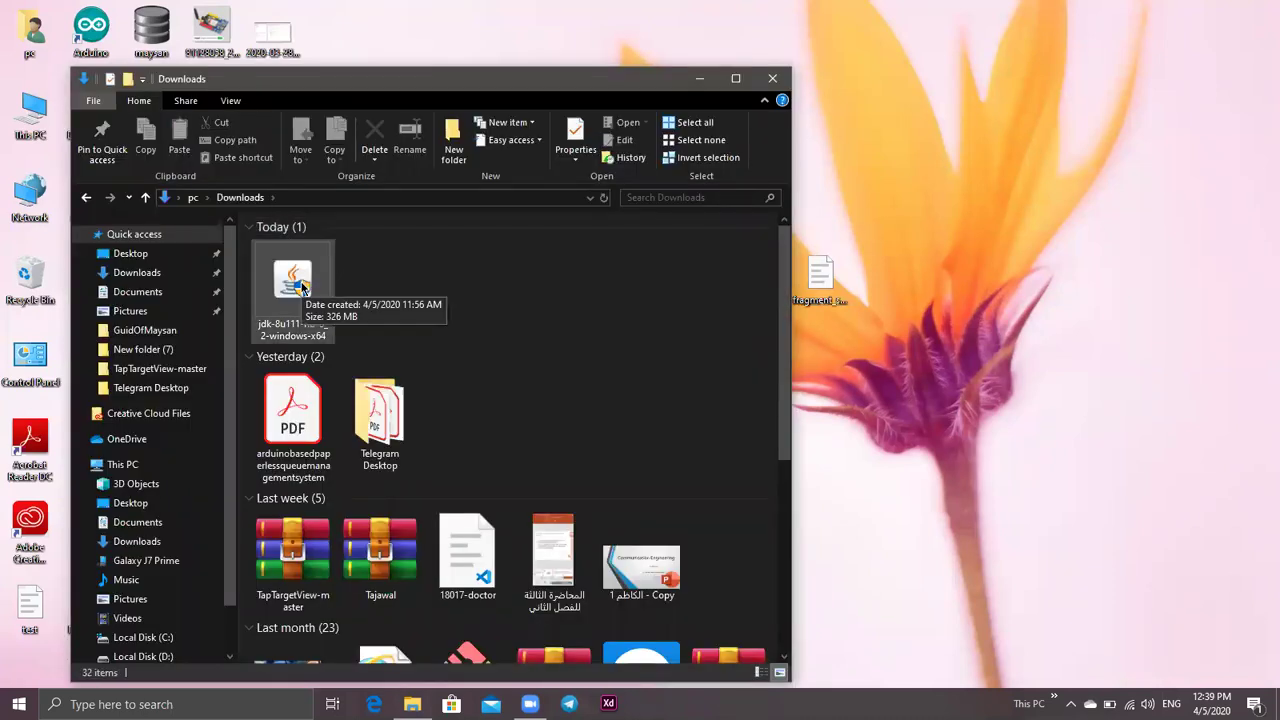
left_click(300, 287)
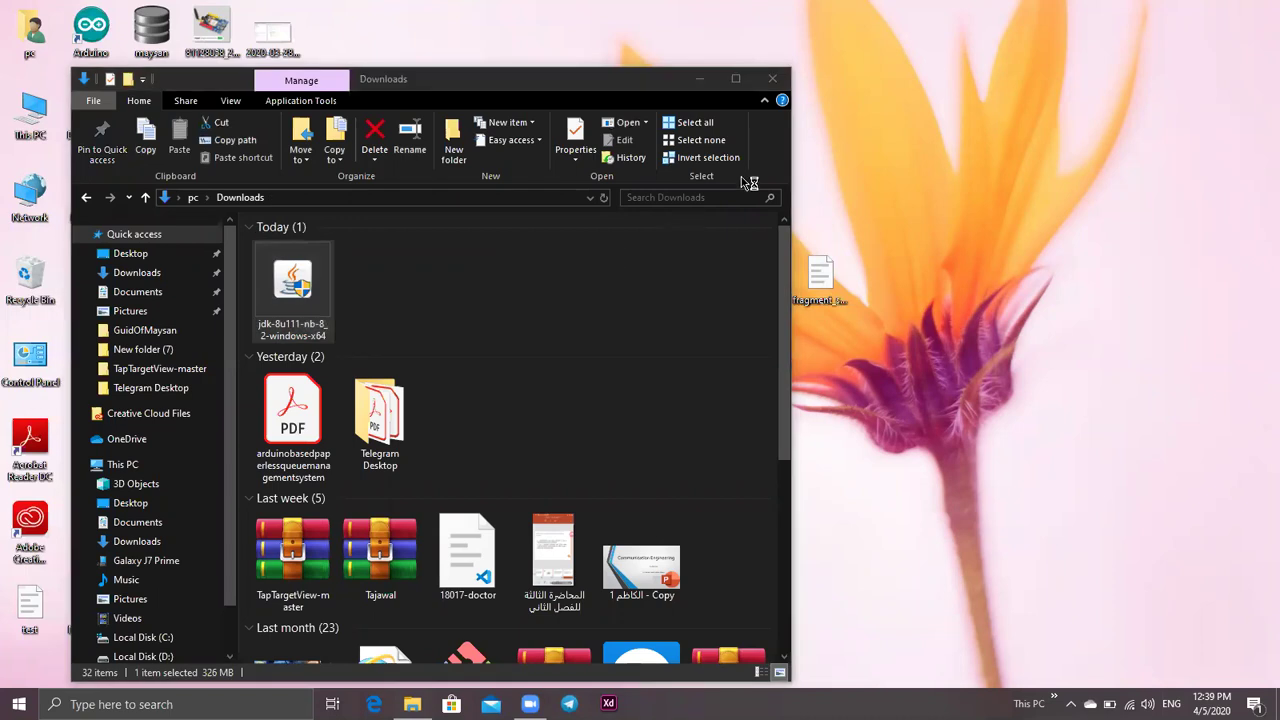
left_click(703, 82)
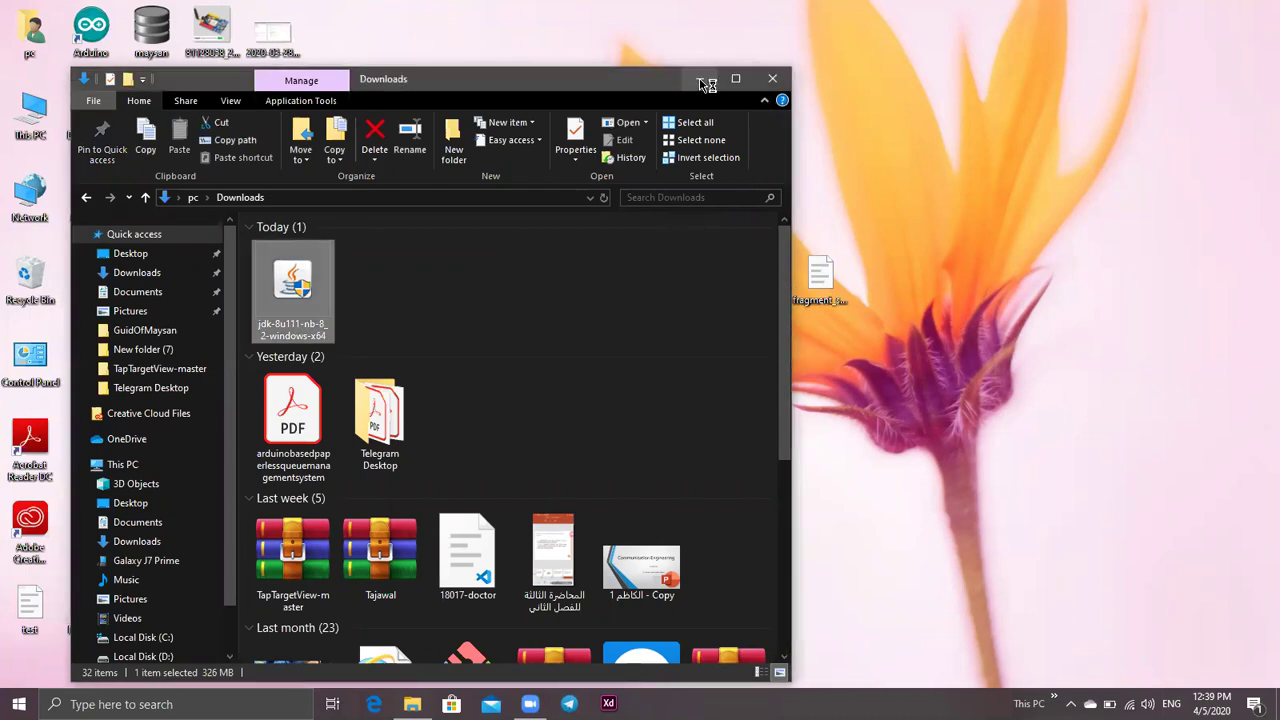
left_click(771, 76)
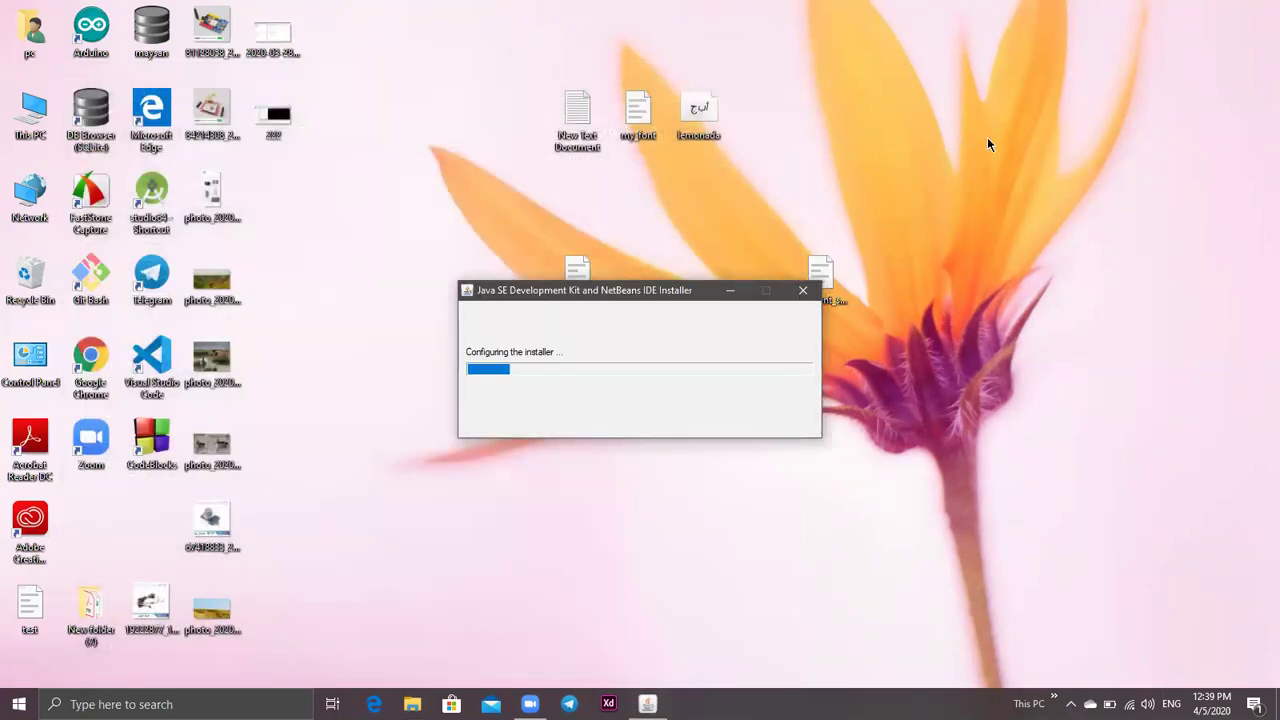
right_click(989, 137)
left_click(1053, 206)
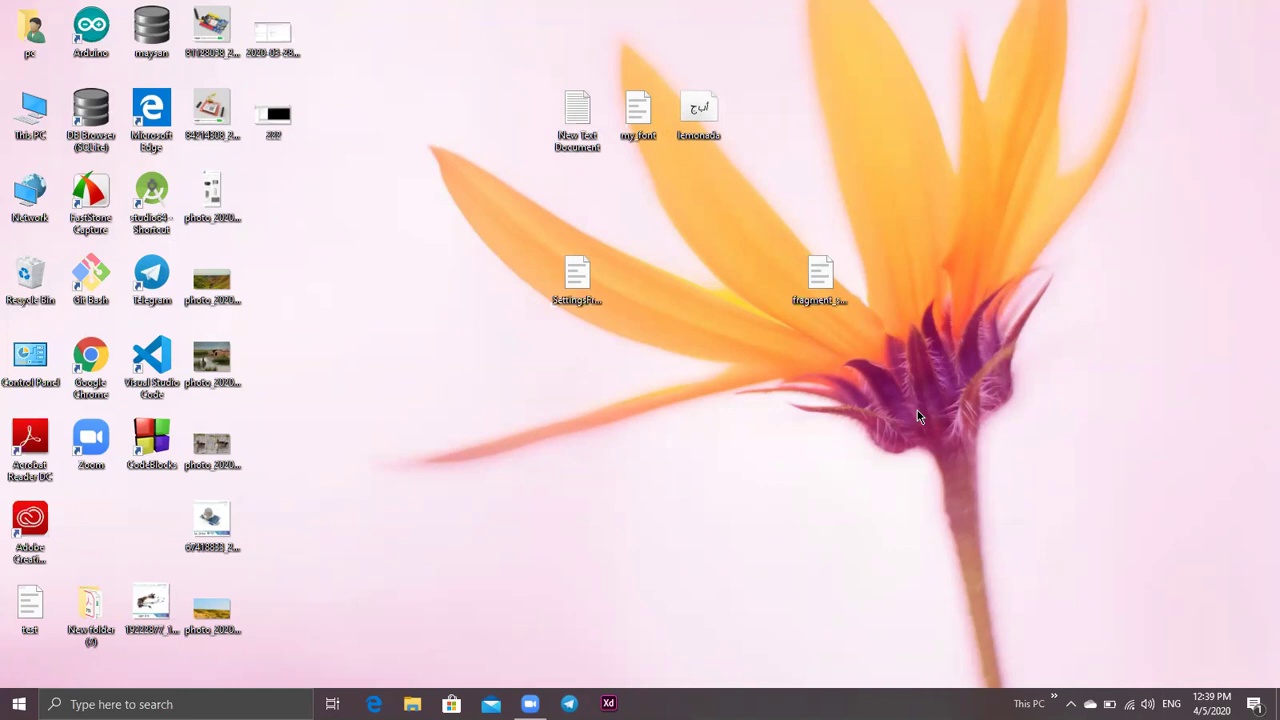
right_click(684, 290)
left_click(771, 360)
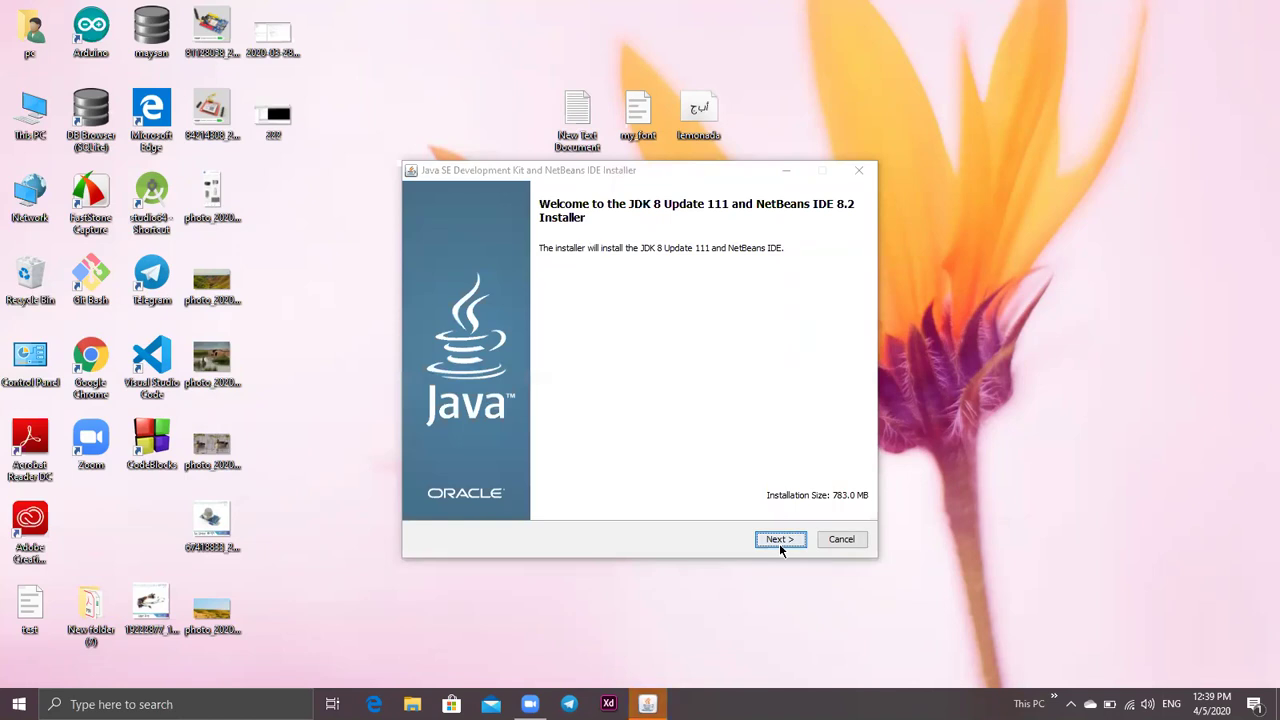
Start installing JDK 8 Update 111 and NetBeans IDE 8.2 in the default folders, keeping Check for Updates enabled.
left_click(779, 543)
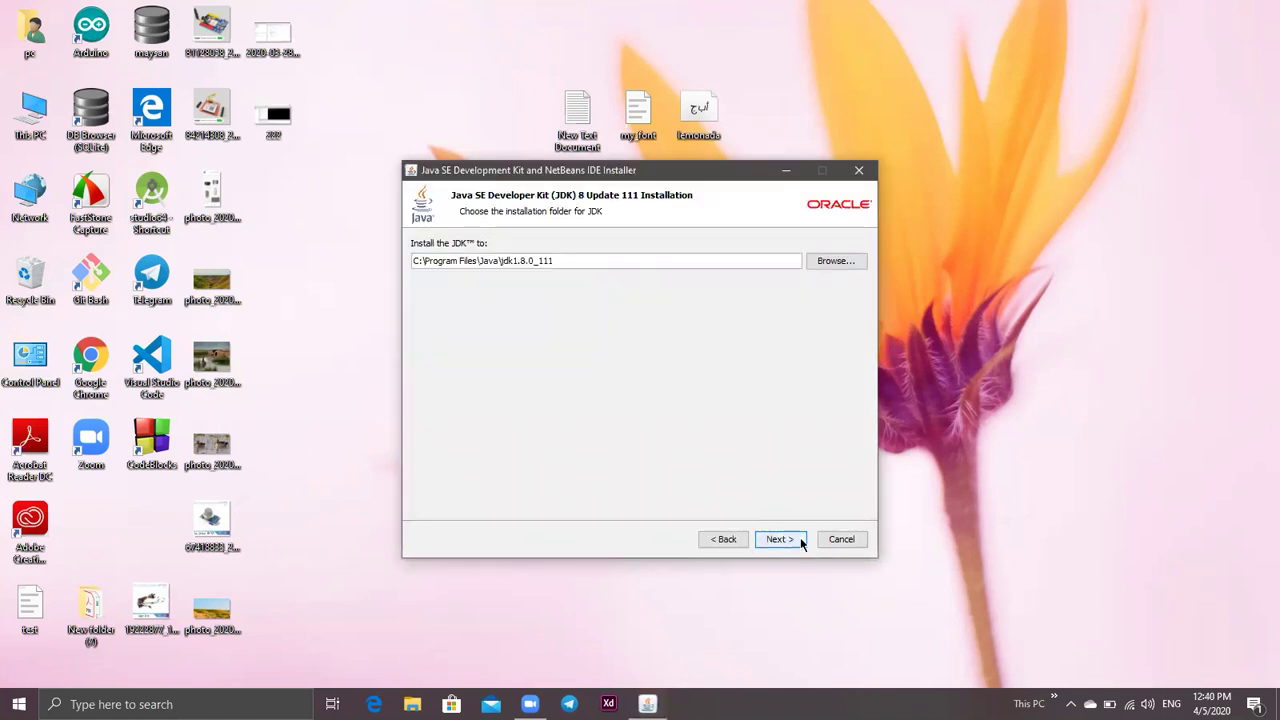
left_click(769, 546)
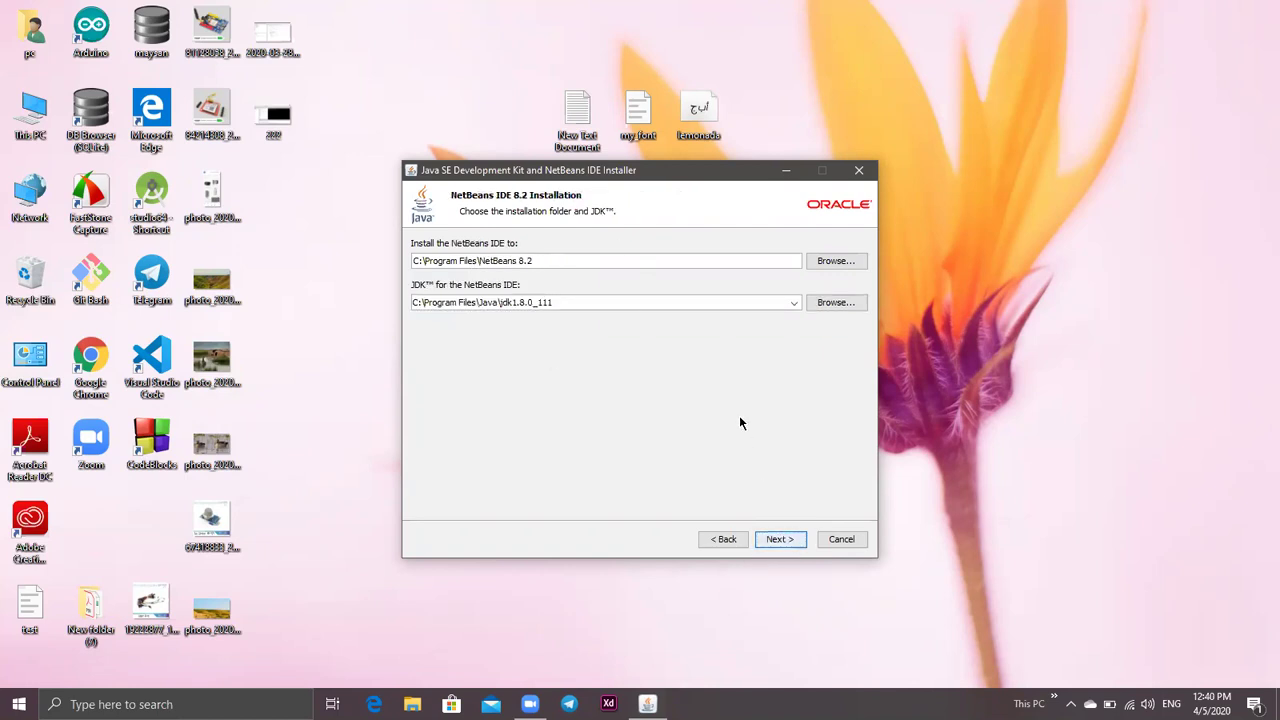
left_click(776, 541)
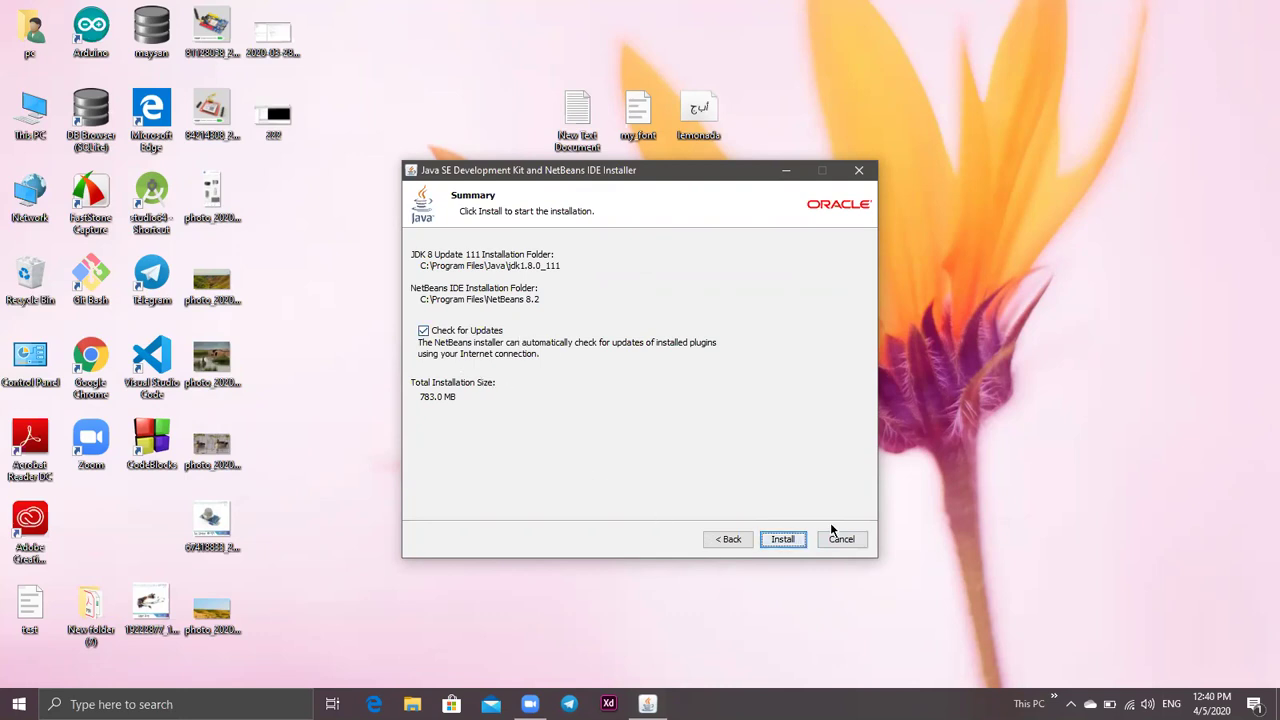
left_click(782, 541)
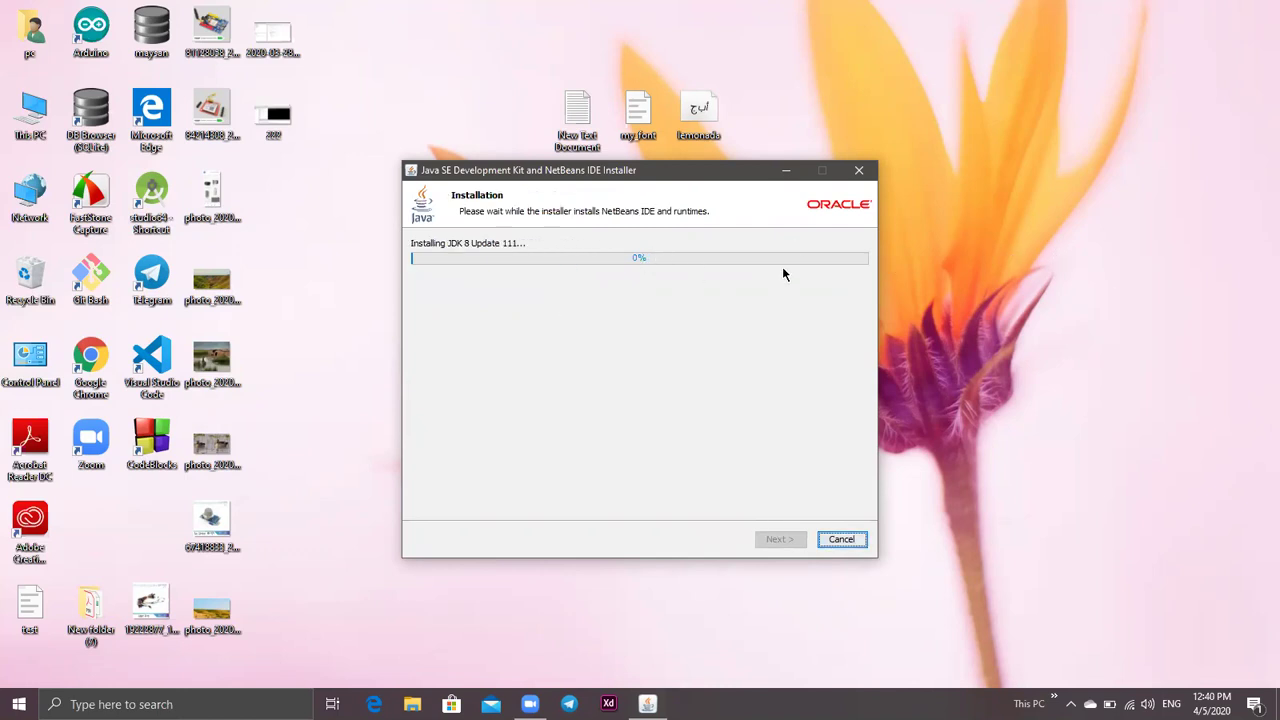
Finish the NetBeans setup with anonymous usage data left enabled, and move the NetBeans IDE 8.2 shortcut to an empty desktop area.
right_click(1082, 258)
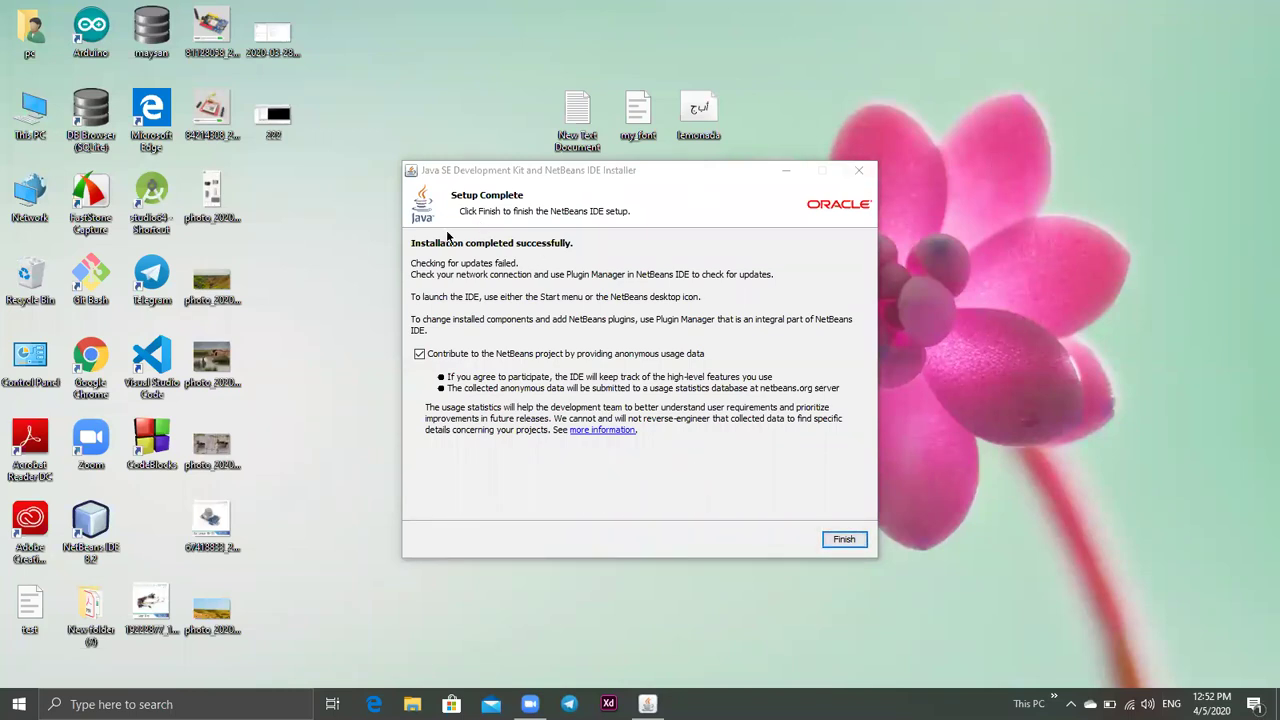
left_click(845, 540)
right_click(483, 370)
left_click(597, 446)
left_click_drag(75, 530, 500, 452)
right_click(807, 377)
Launch NetBeans IDE 8.2 from its desktop shortcut and maximize its window.
left_click(516, 445)
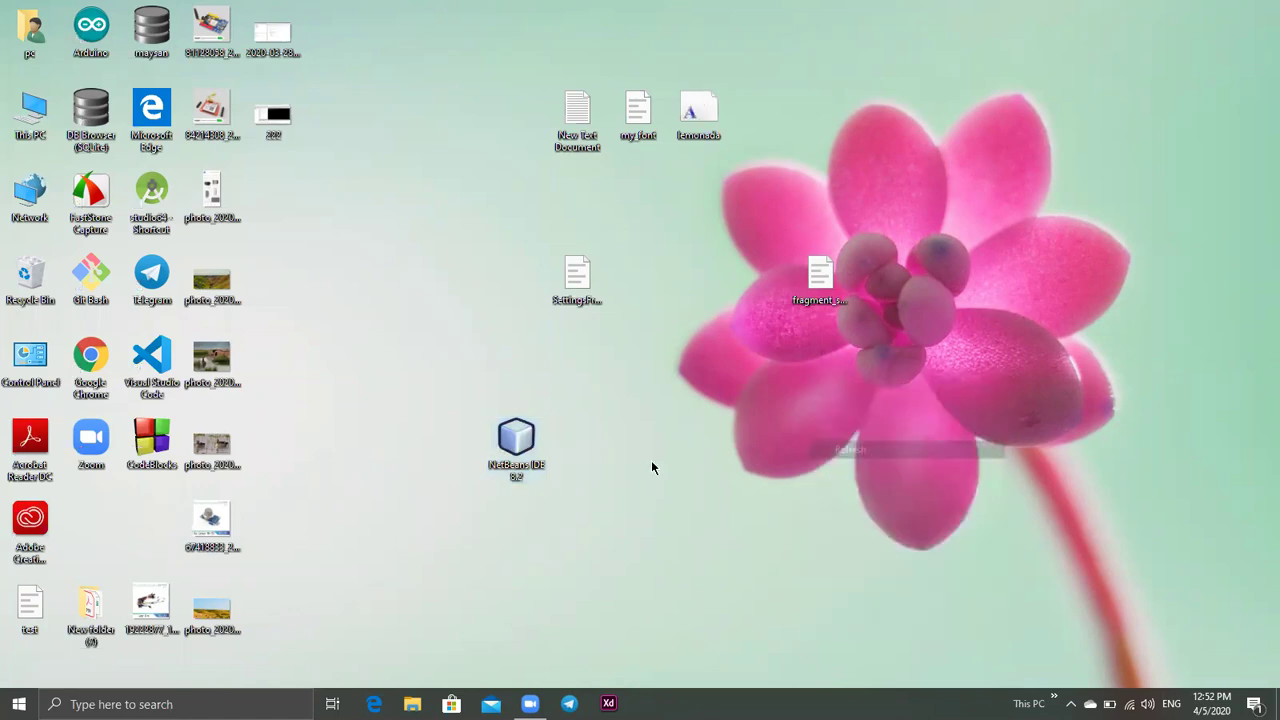
left_click(516, 445)
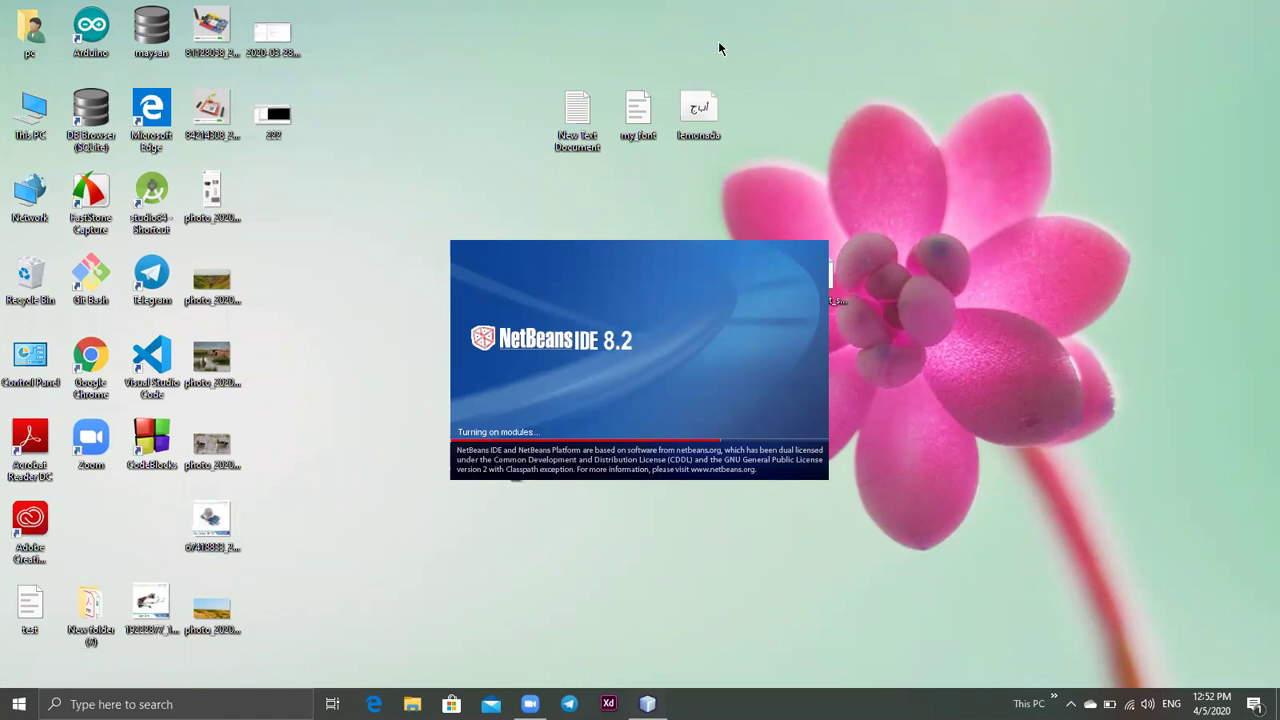
right_click(1150, 114)
left_click(1158, 186)
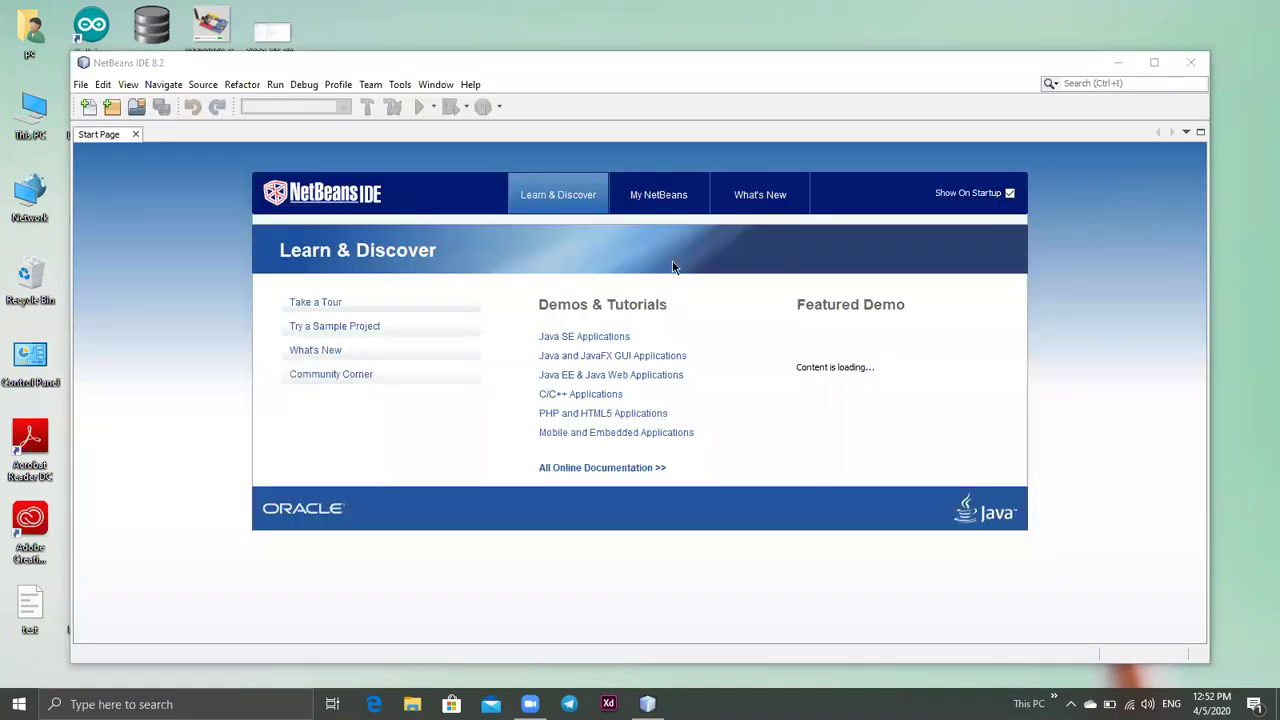
left_click(1155, 63)
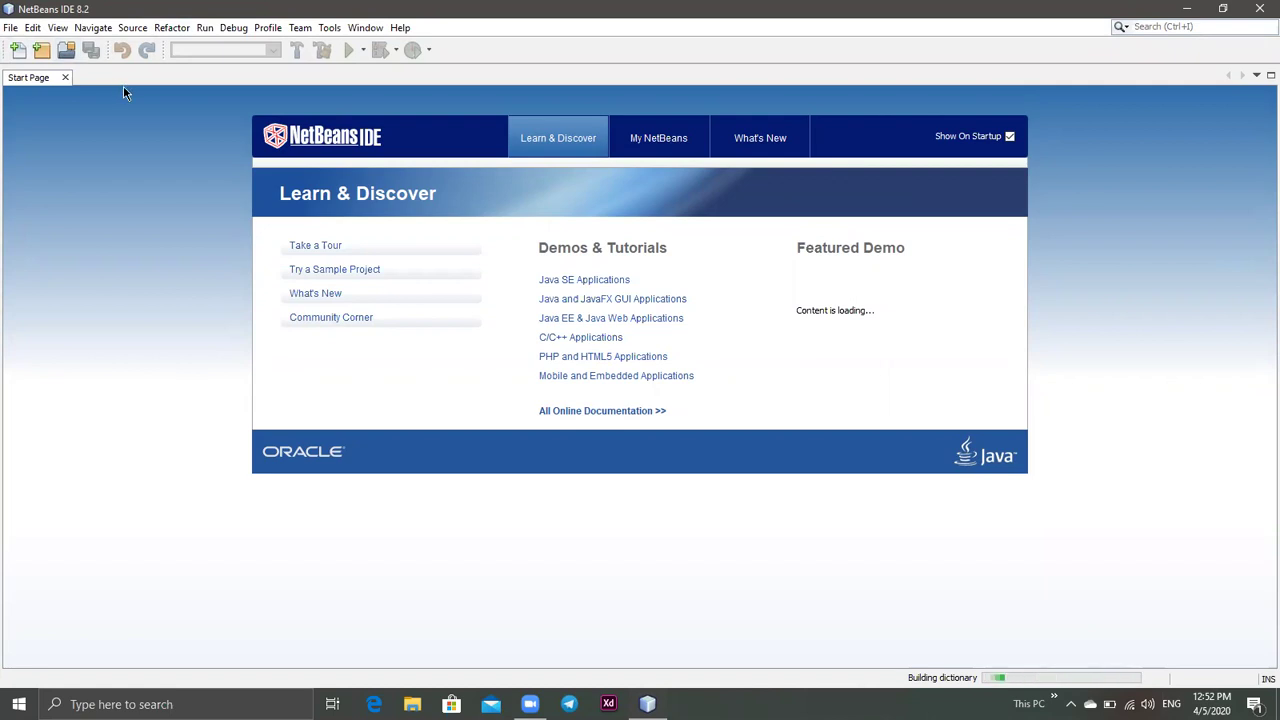
Create a Java Application project named JavaApplication2 with a main class, keeping the default project location.
left_click(41, 50)
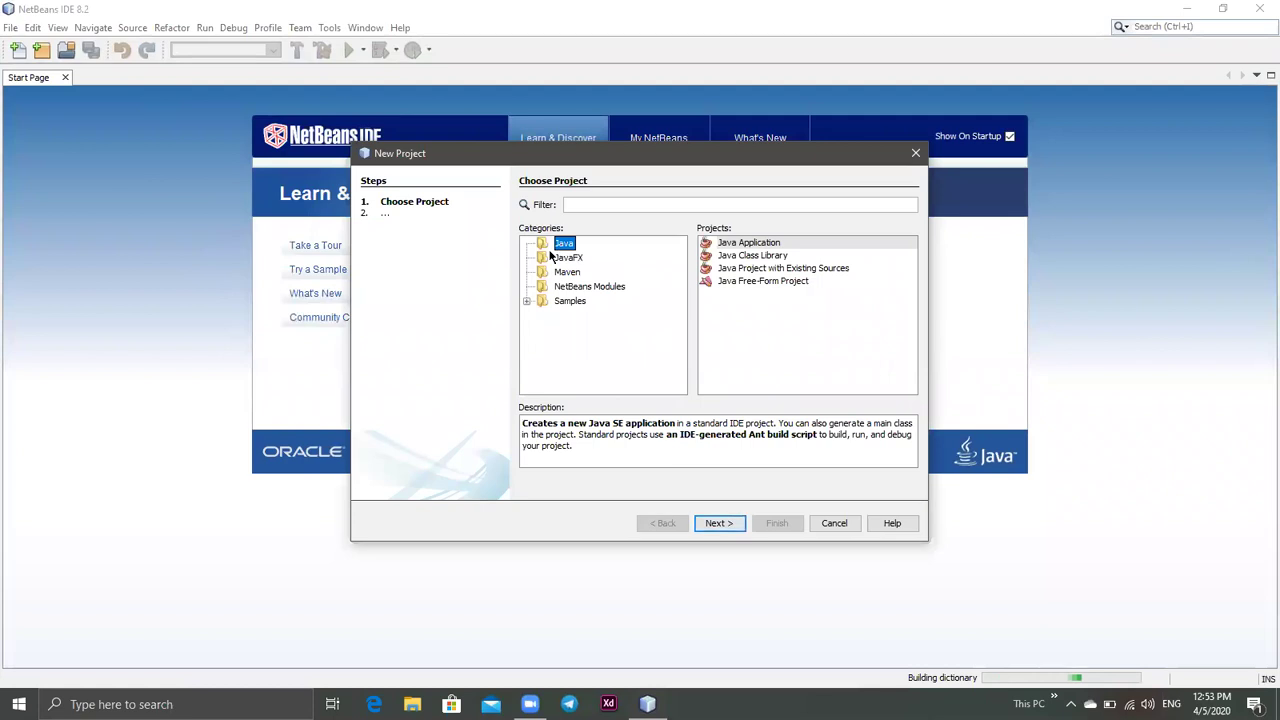
key("Tab")
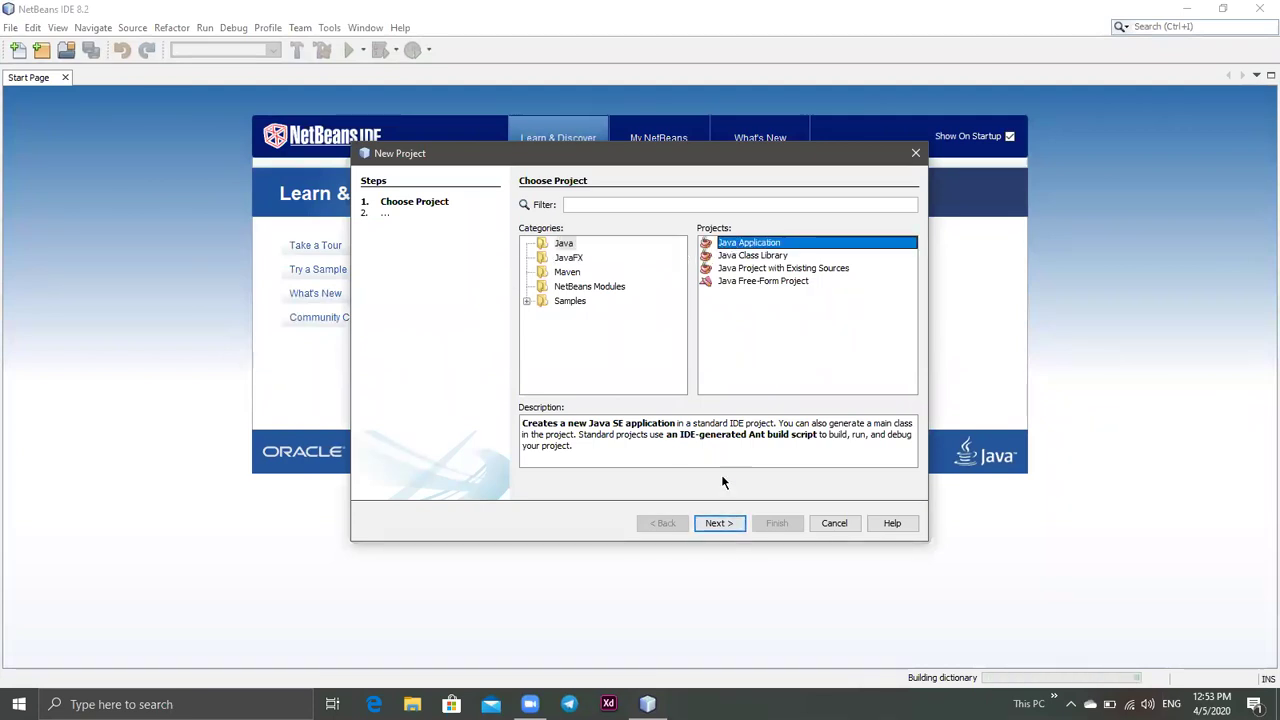
left_click(714, 523)
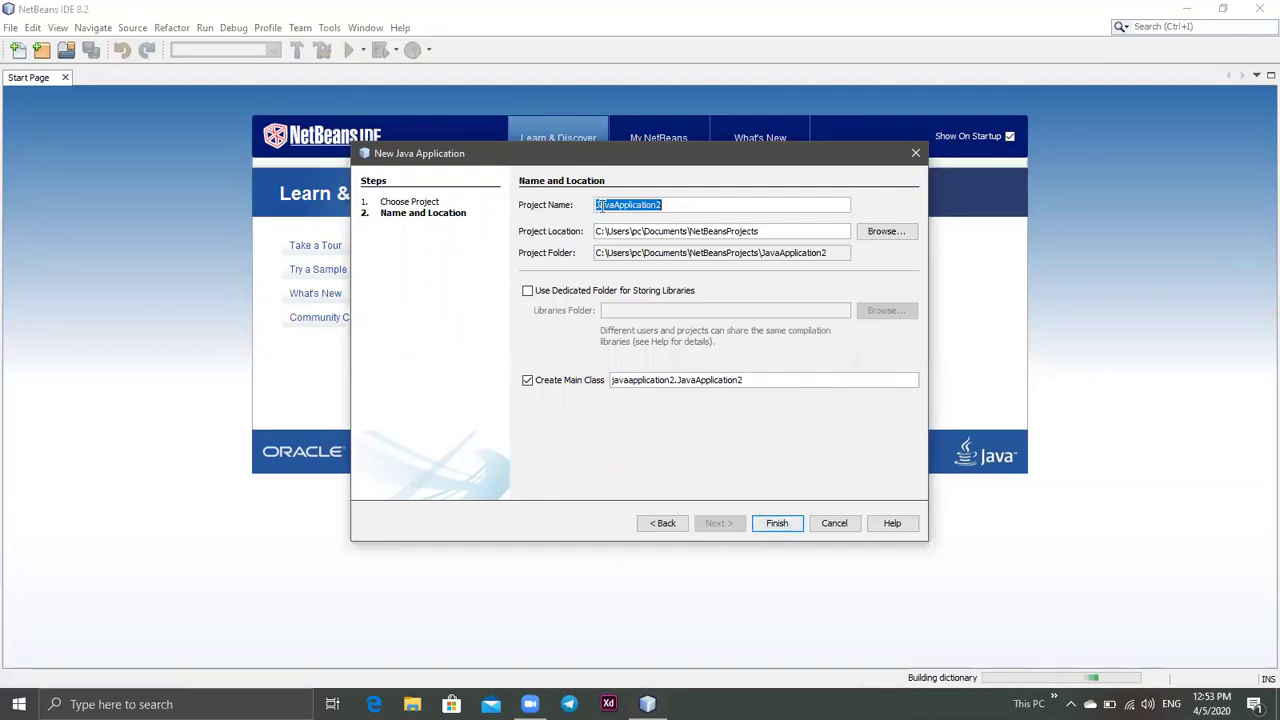
left_click(740, 204)
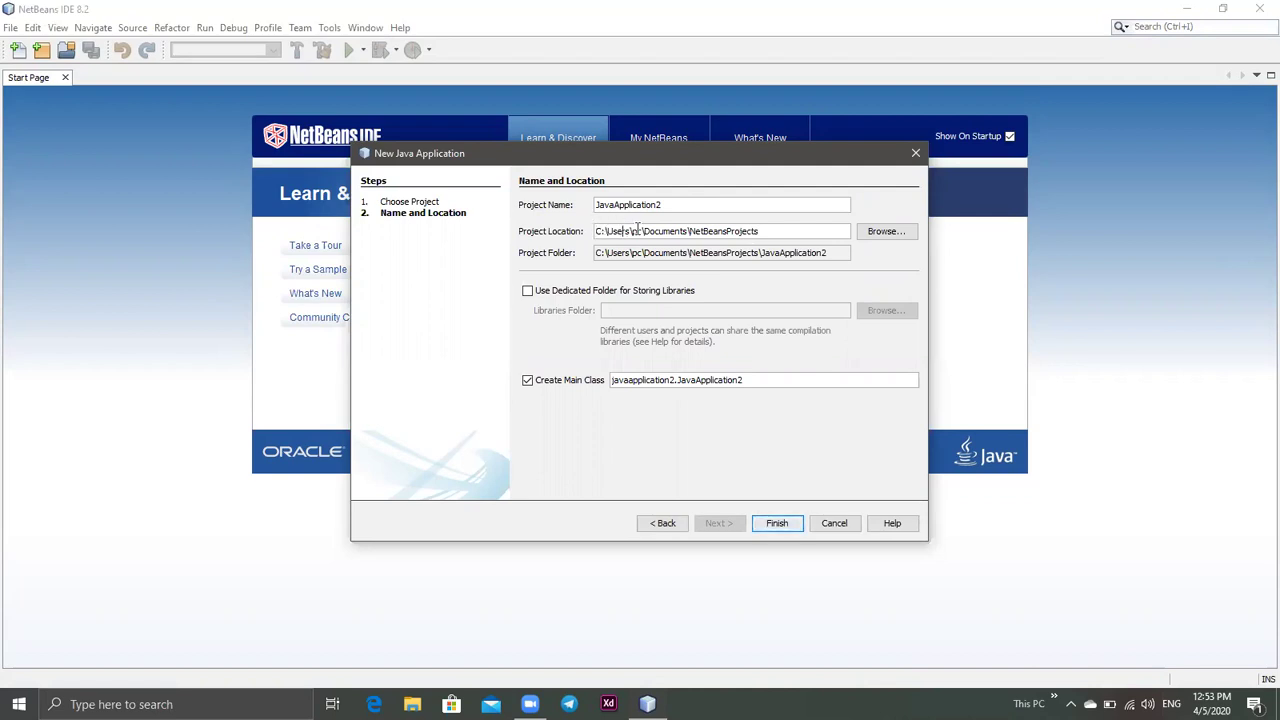
left_click(700, 231)
left_click(780, 523)
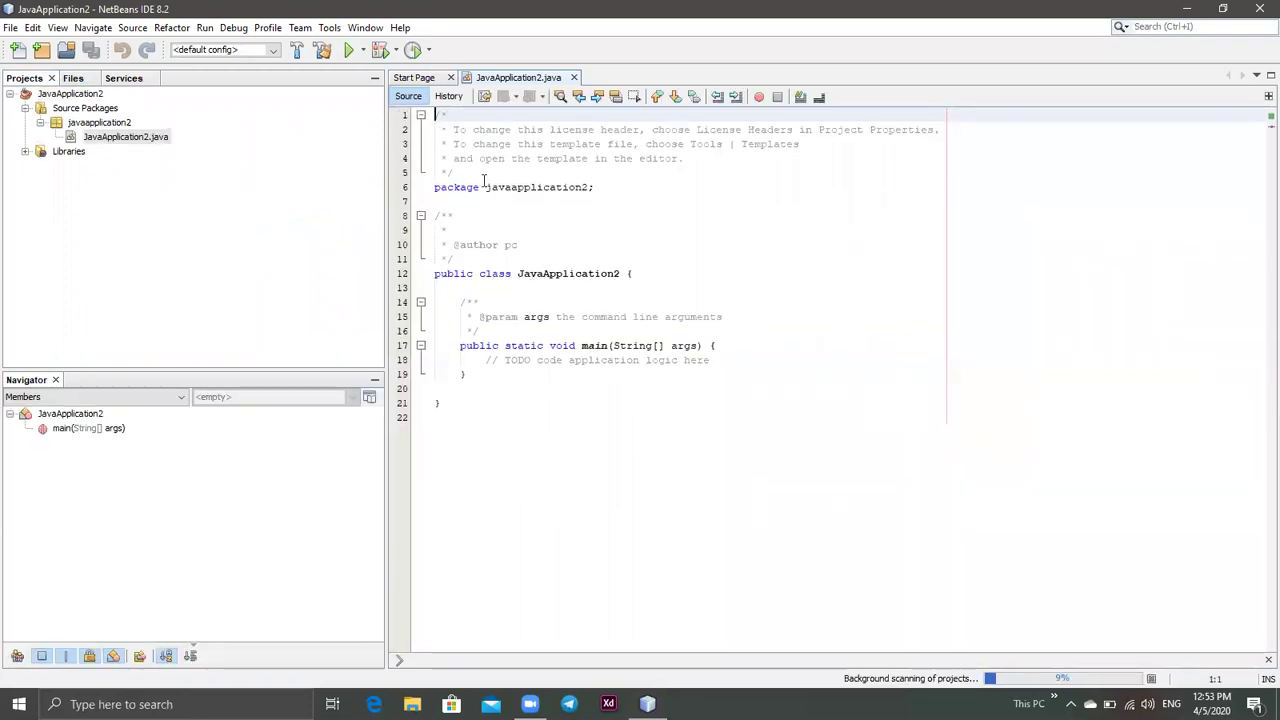
Close the Start Page and delete all the template comments from JavaApplication2.java, including the TODO line in the main method.
left_click(424, 78)
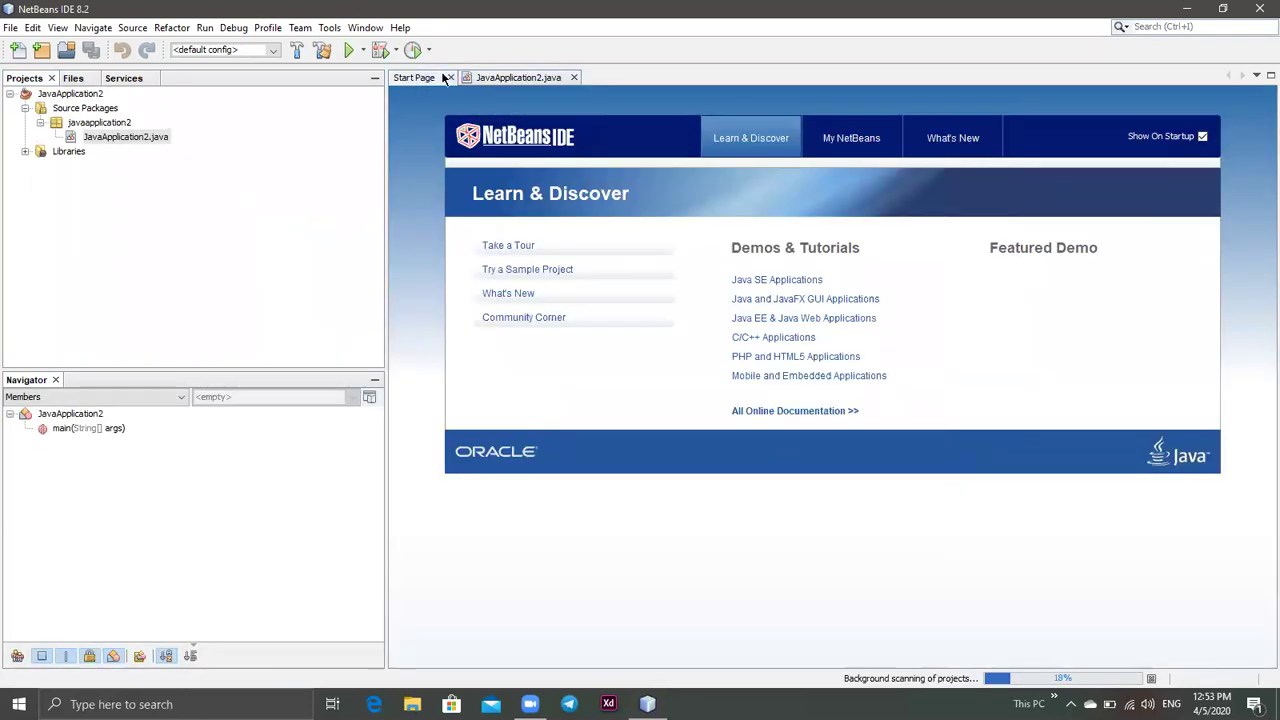
left_click(449, 78)
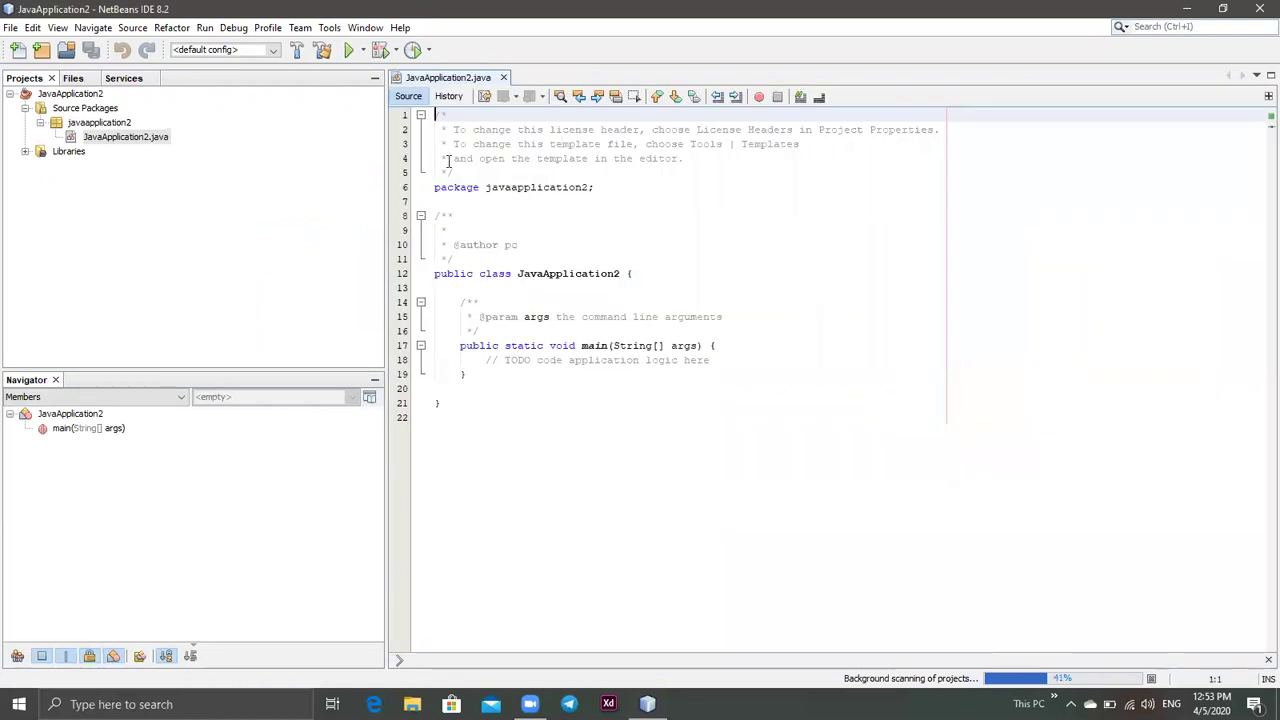
left_click_drag(455, 173, 486, 191)
key("Delete")
key("Delete")
key("BackSpace")
left_click_drag(460, 201, 725, 231)
key("Delete")
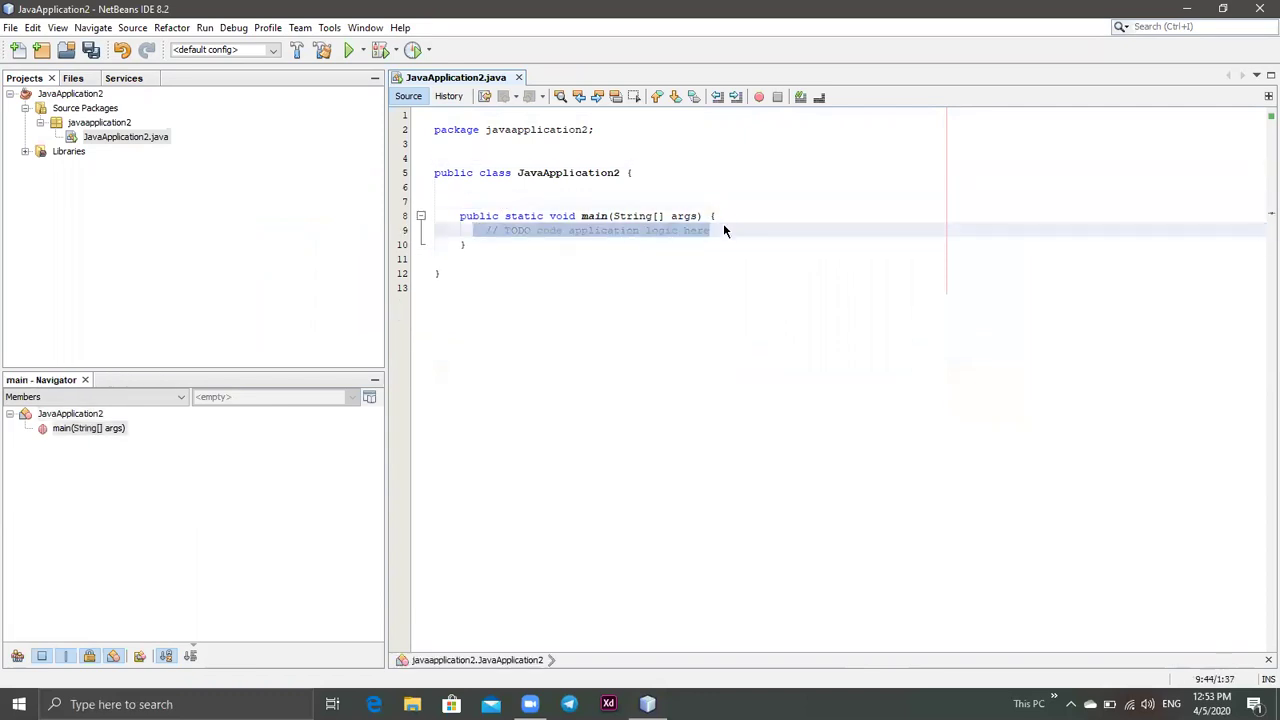
key("Delete")
left_click(680, 274)
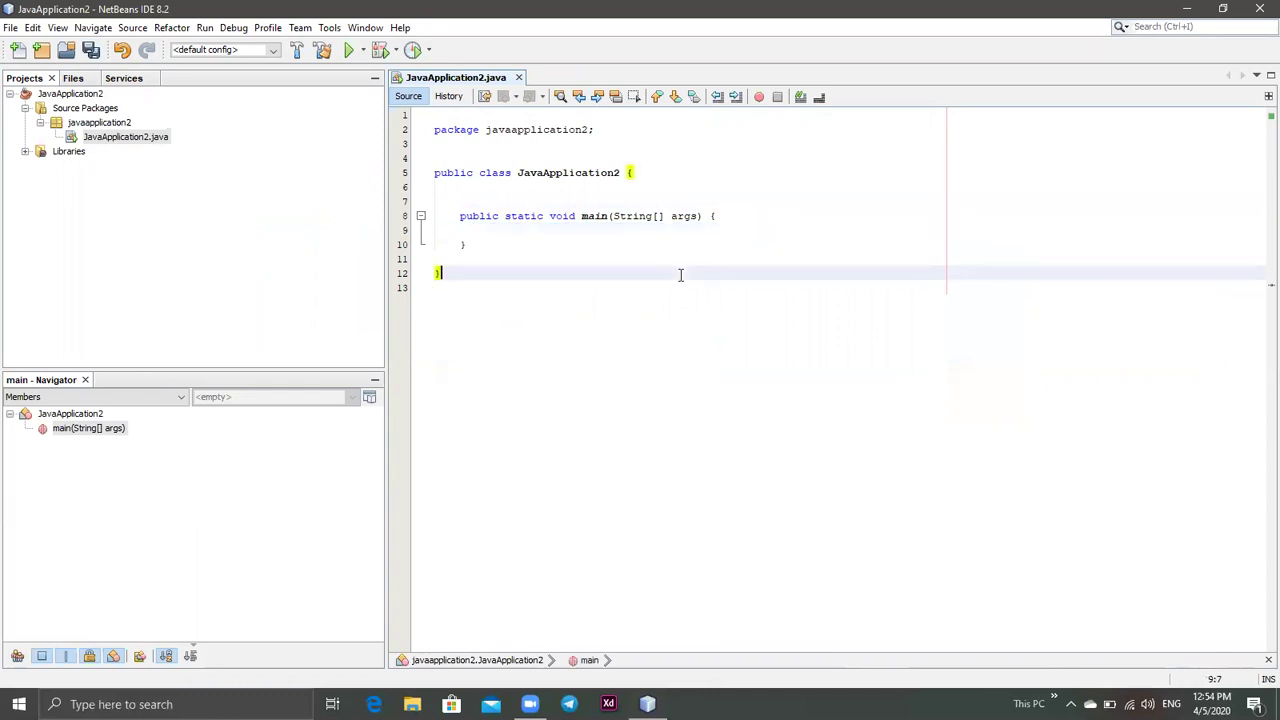
Insert two blank lines inside the body of the main method and run the project.
left_click(506, 232)
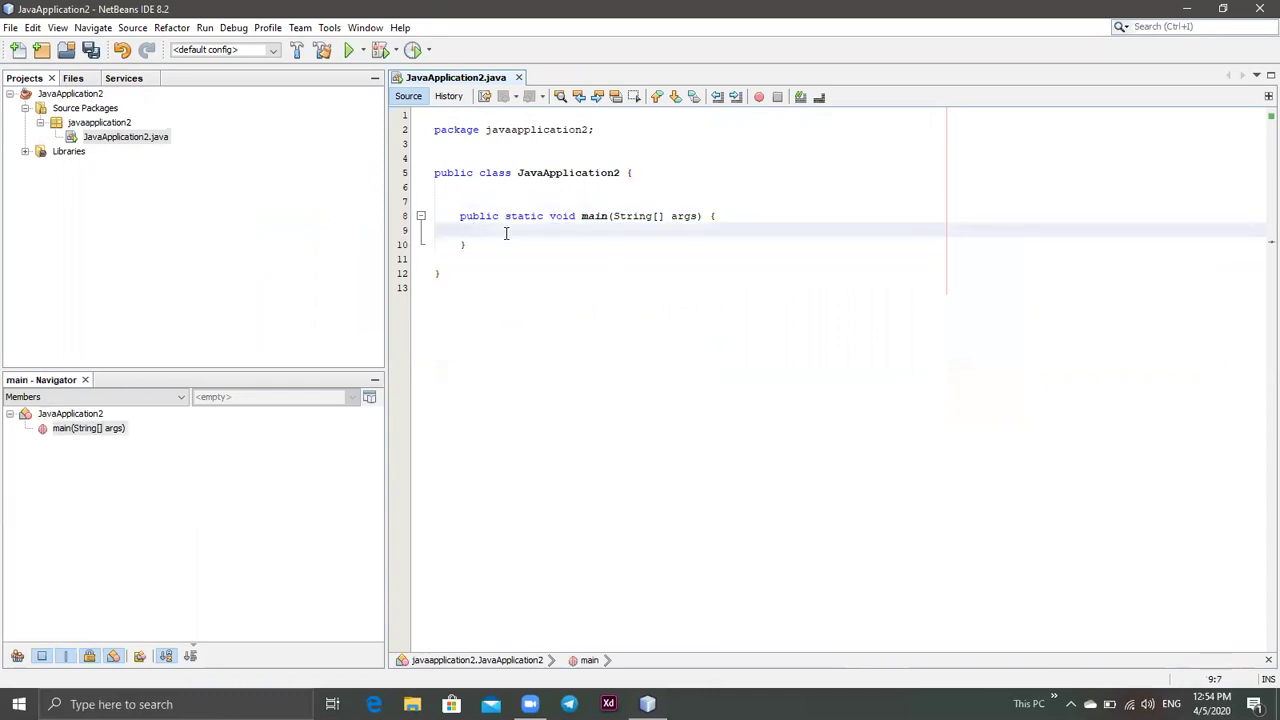
key("Return")
key("Return")
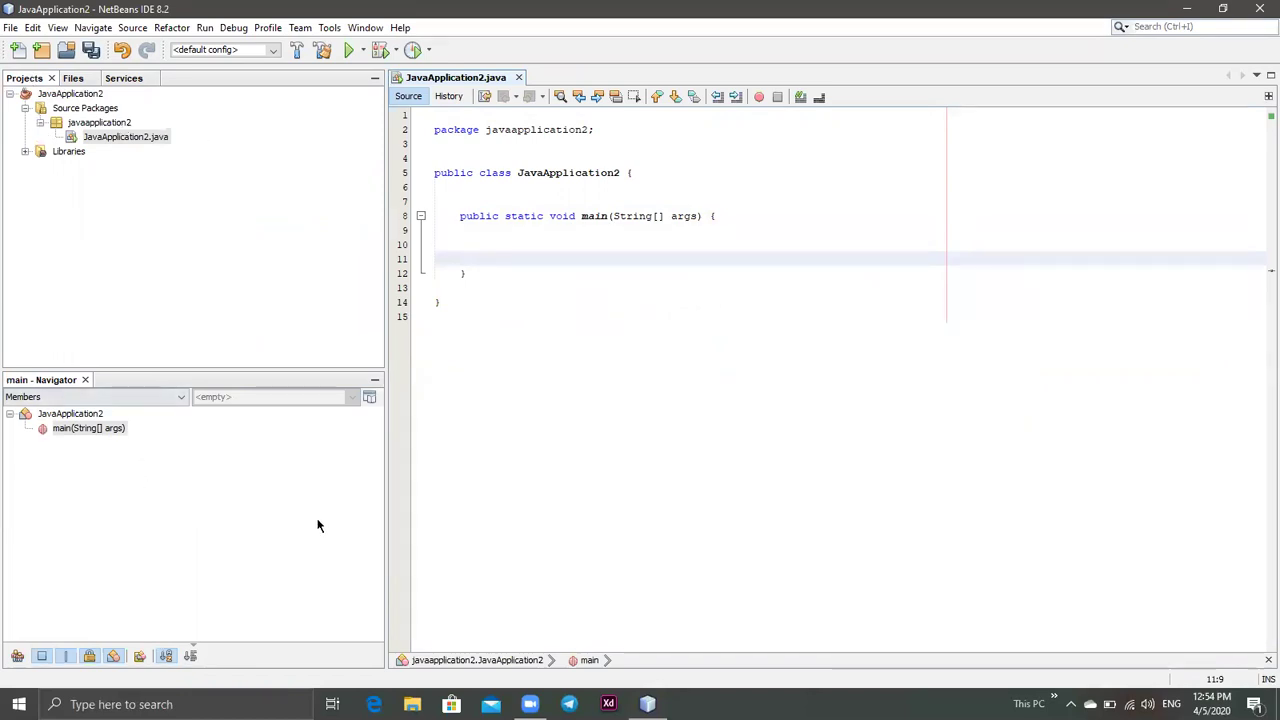
left_click(352, 48)
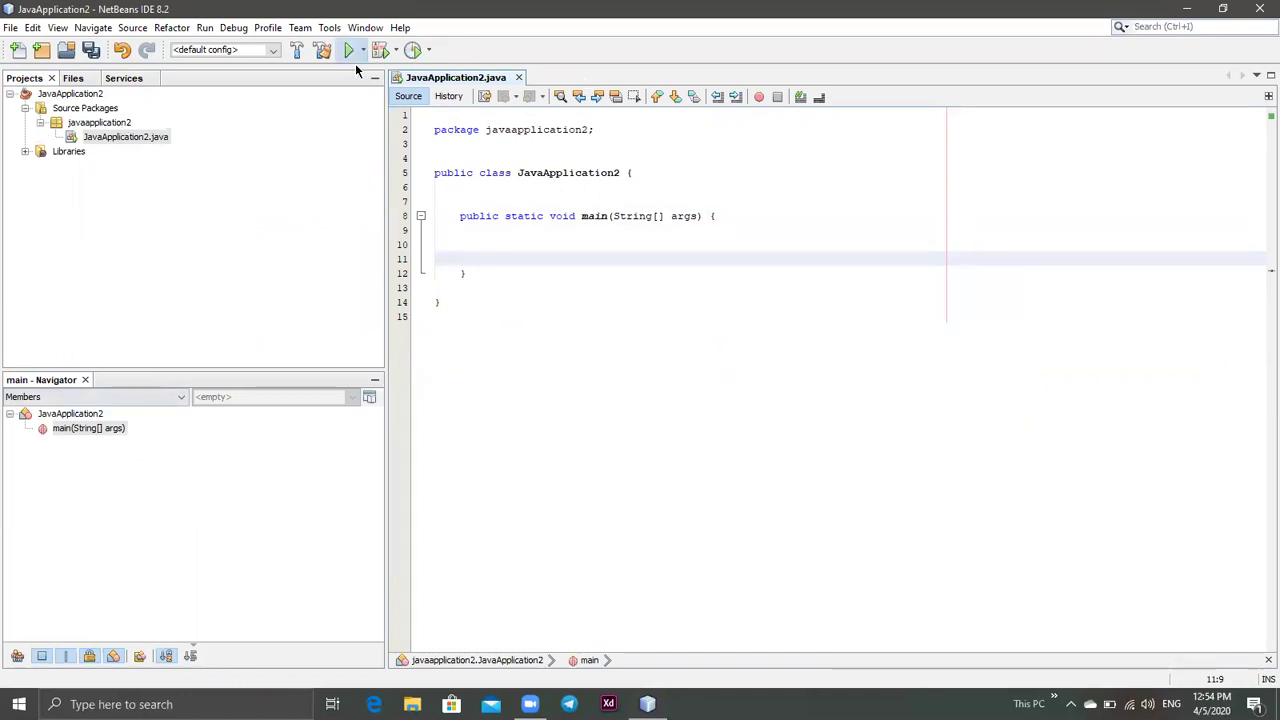